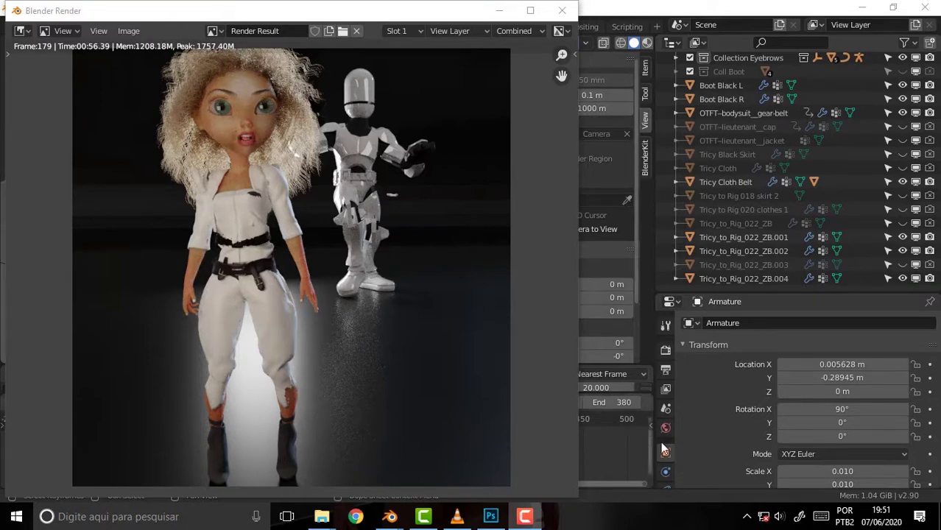
# Inspect the frame 179 render of Tricy and drag its window aside to reveal the viewport
pyautogui.scroll(-4, 664, 413)
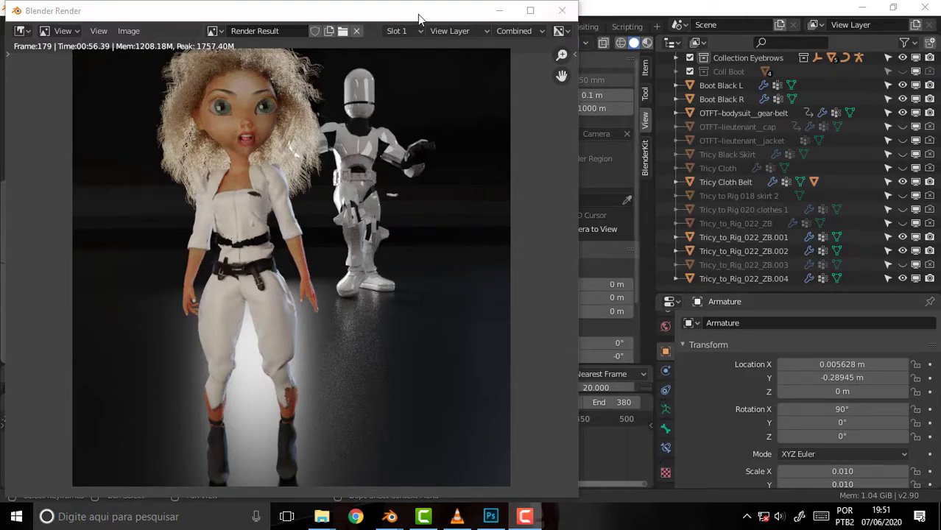
pyautogui.moveTo(421, 10); pyautogui.dragTo(360, 253)
# Bring Blender to the front and switch the rig from Pose Mode to Object Mode
pyautogui.click(254, 156)
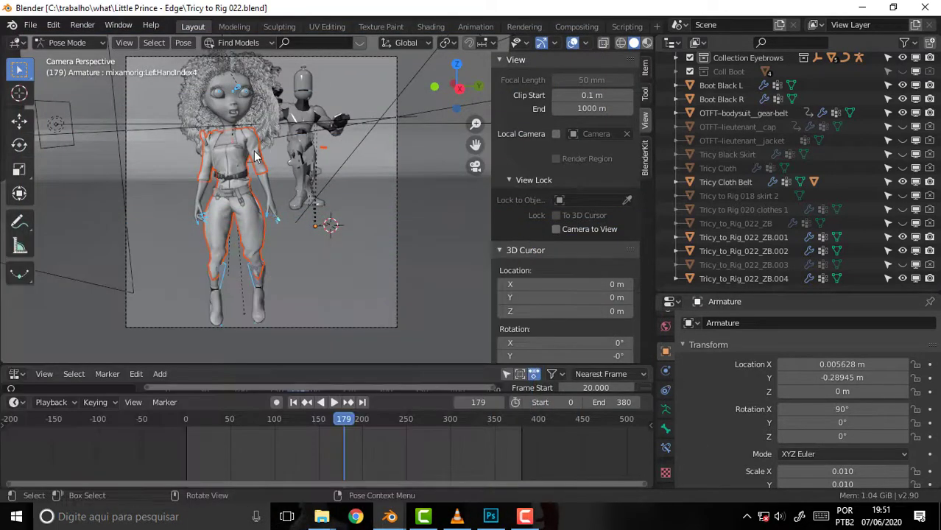
pyautogui.click(254, 157)
pyautogui.scroll(-2, 688, 445)
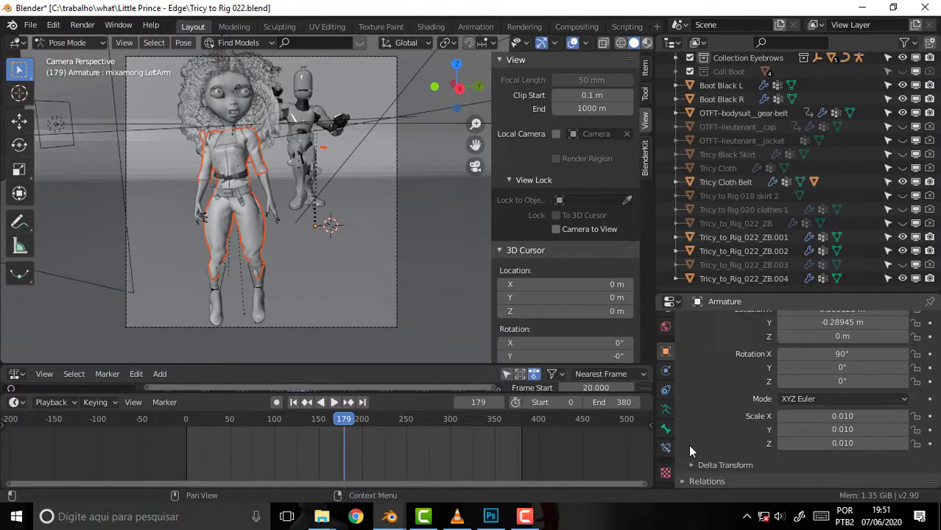
pyautogui.scroll(1, 688, 445)
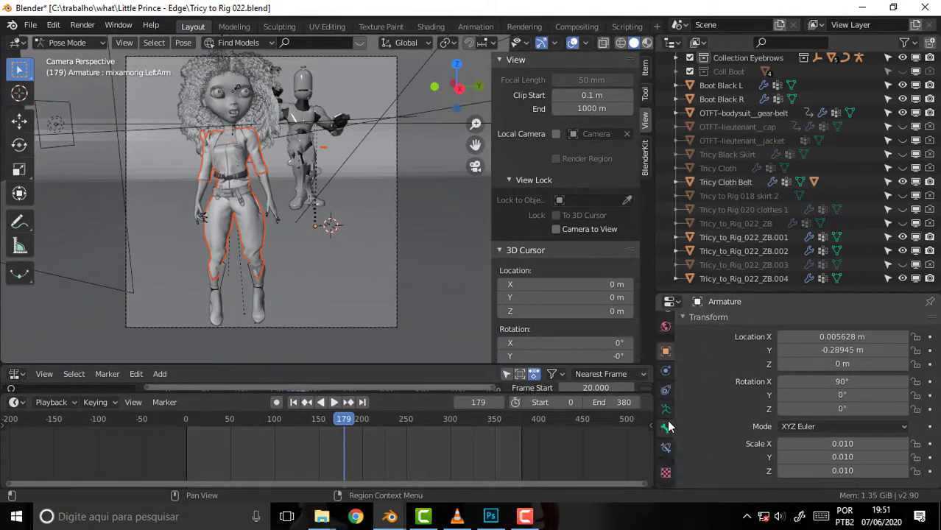
pyautogui.scroll(5, 670, 431)
pyautogui.click(75, 46)
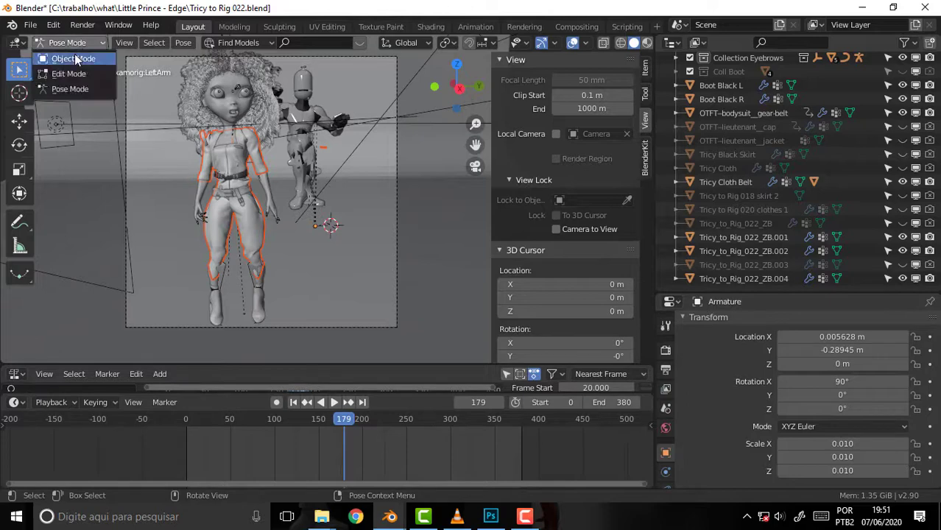
pyautogui.click(72, 59)
# Select Tricy Cloth 20 and review its 0.4 m Solidify and Armature modifiers
pyautogui.click(263, 252)
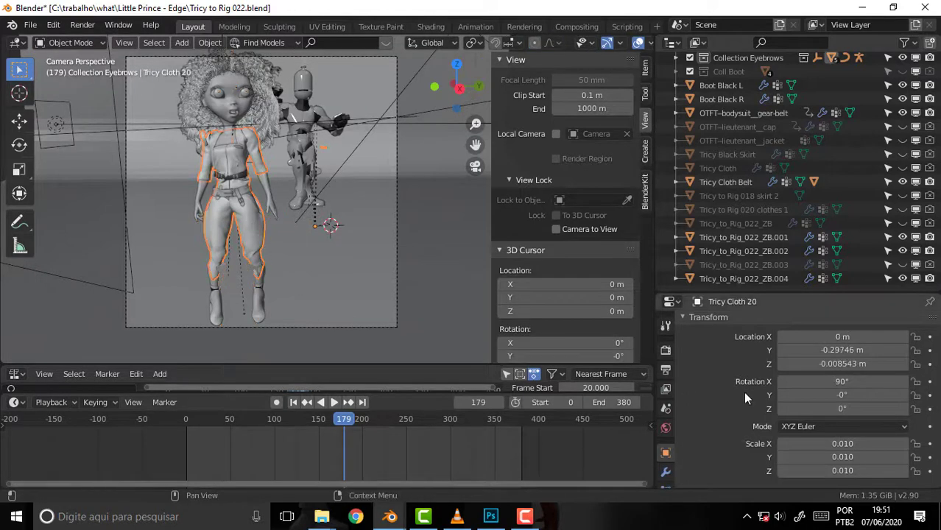
pyautogui.scroll(-5, 670, 442)
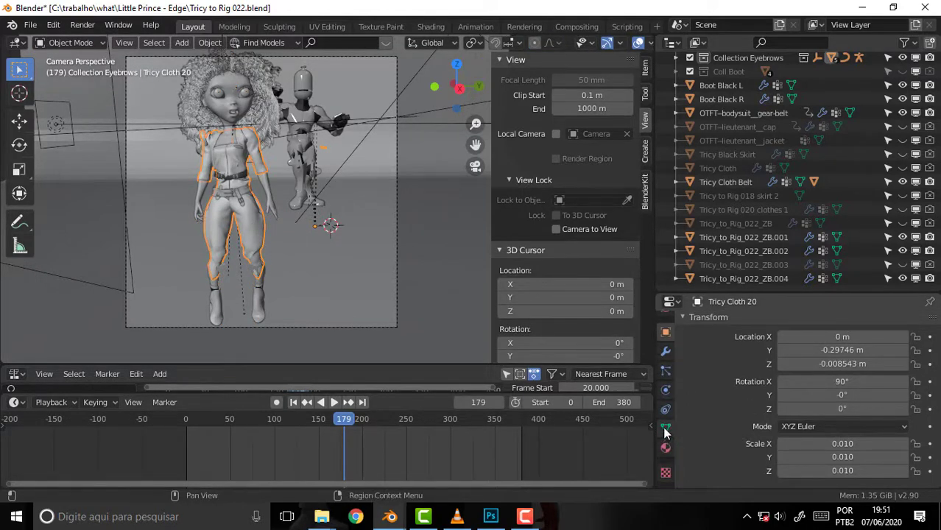
pyautogui.click(665, 351)
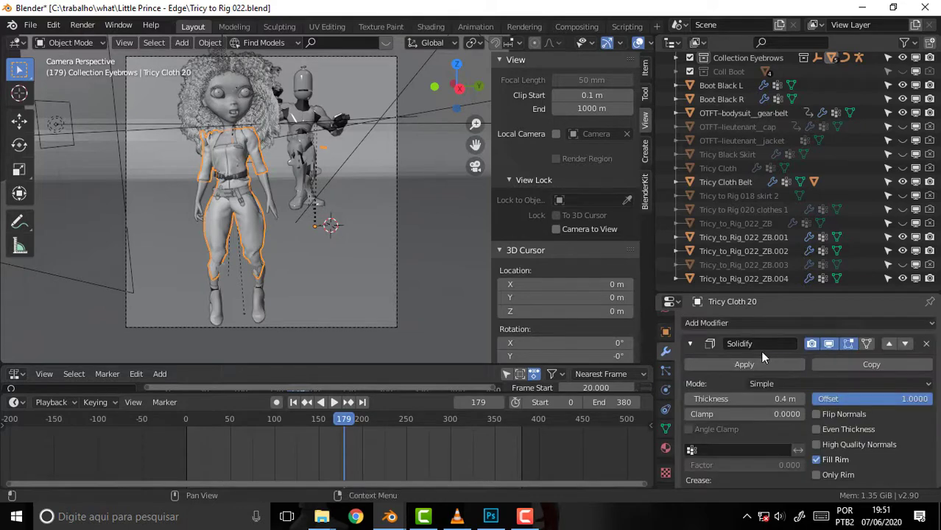
pyautogui.scroll(-4, 933, 352)
pyautogui.scroll(-2, 934, 351)
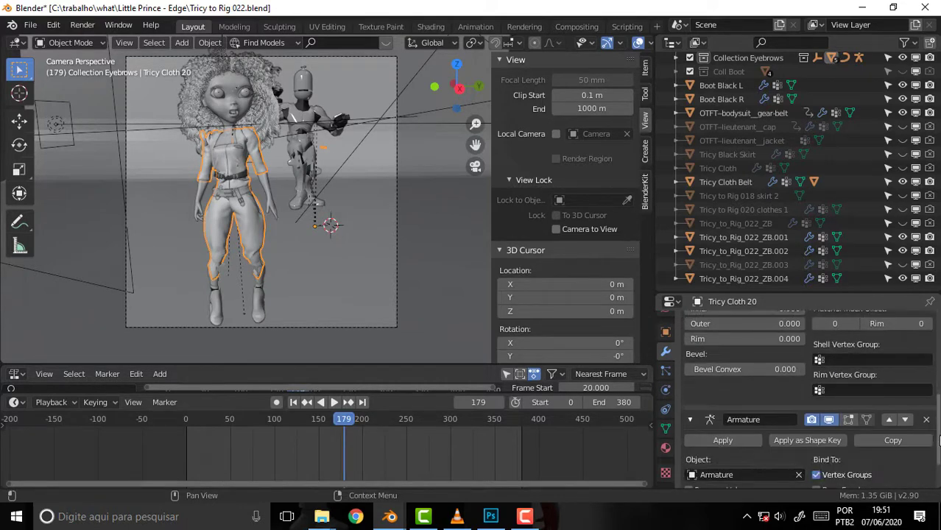
pyautogui.scroll(3, 933, 352)
pyautogui.scroll(-5, 934, 352)
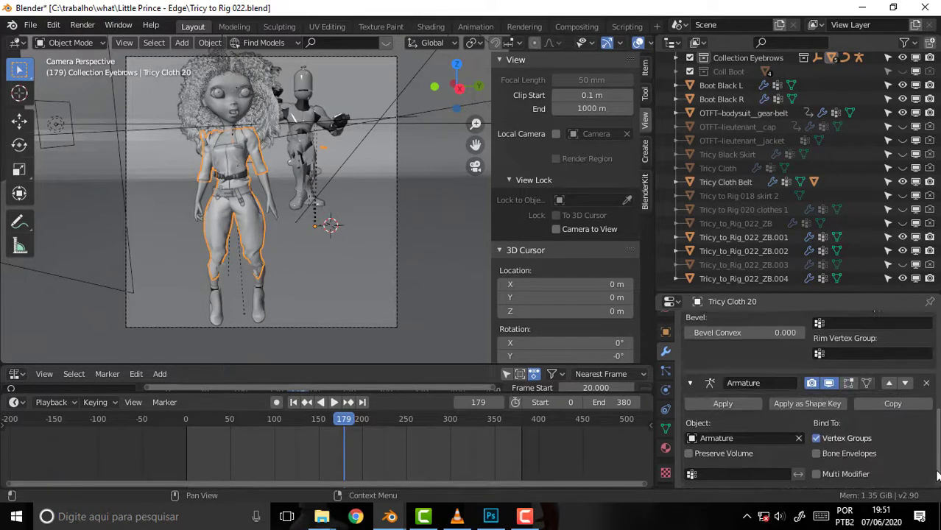
pyautogui.scroll(6, 936, 402)
pyautogui.scroll(4, 937, 401)
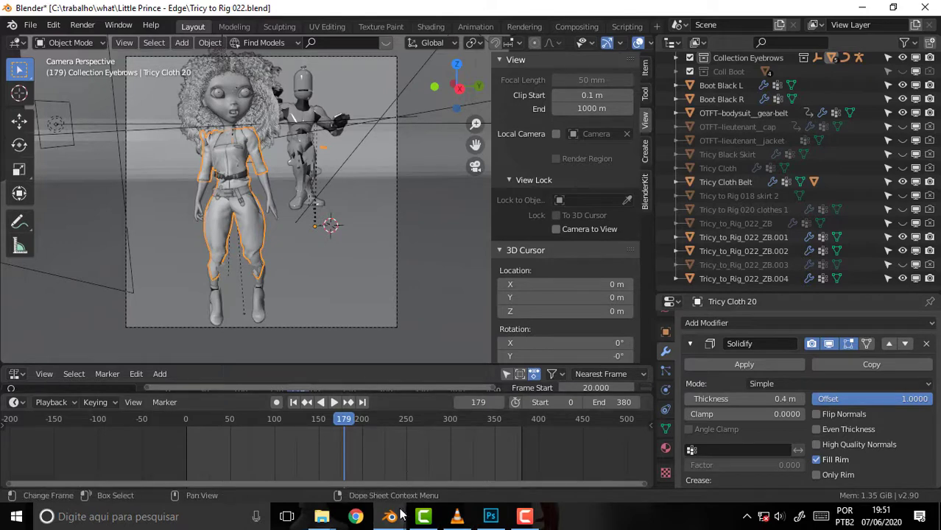
# Reopen the frame 179 render result, reposition it to compare, then close it
pyautogui.click(457, 471)
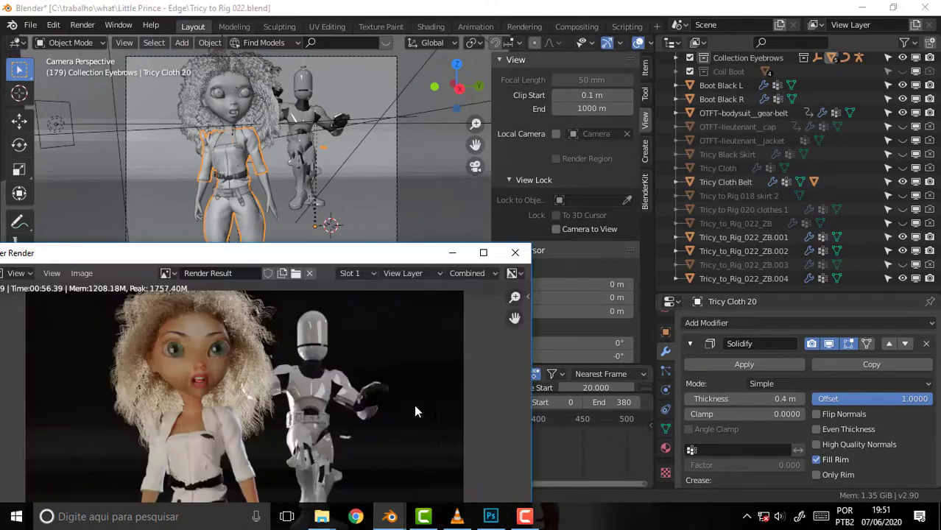
pyautogui.moveTo(289, 253); pyautogui.dragTo(320, 41)
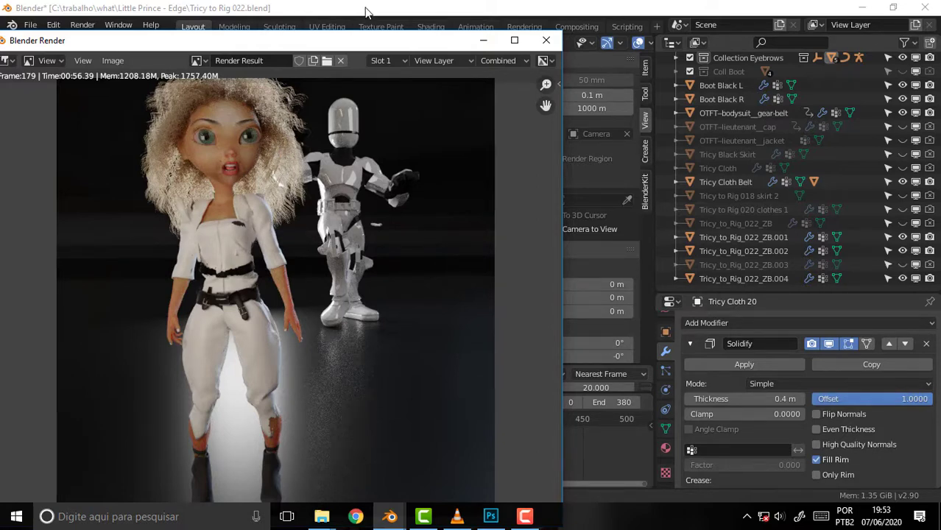
pyautogui.moveTo(354, 42)
pyautogui.mouseDown()
pyautogui.moveTo(396, 22)
pyautogui.moveTo(362, 38)
pyautogui.mouseUp()
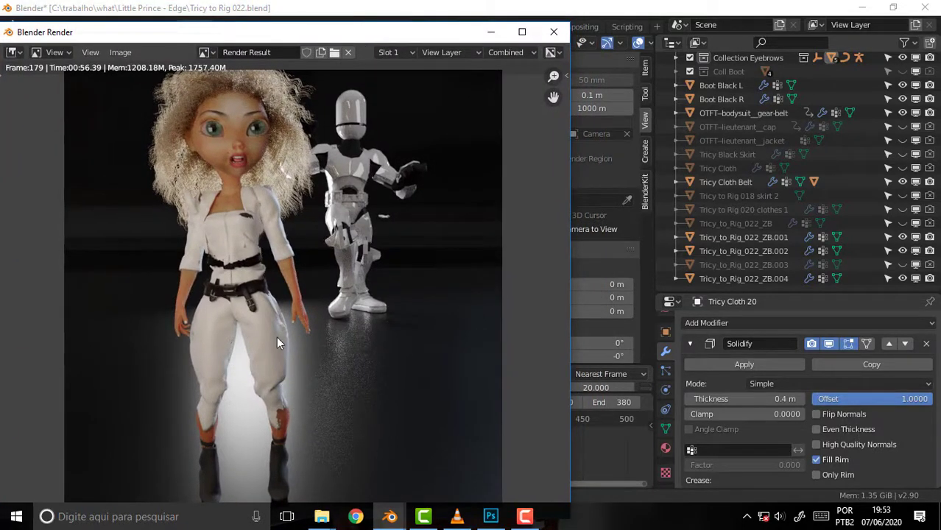
pyautogui.click(553, 31)
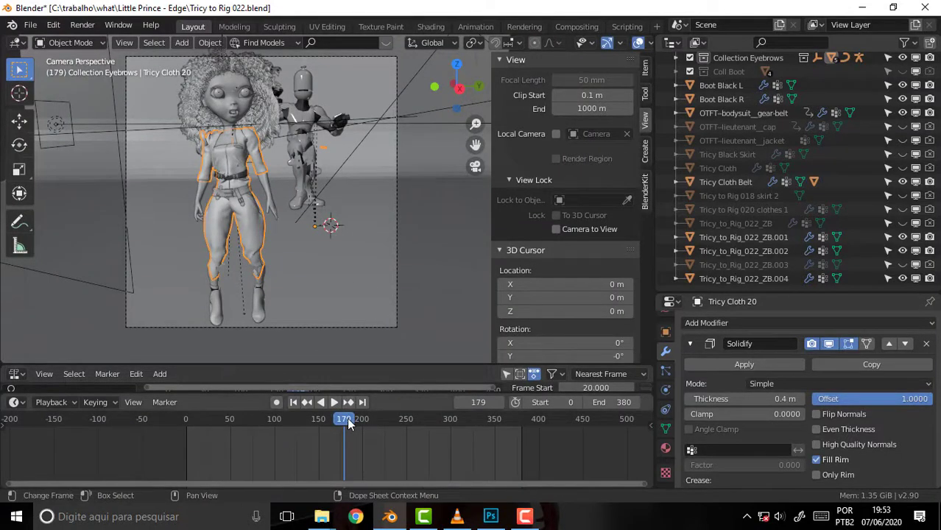
# Rewind the animation to frame 0 so Tricy returns to her T-pose
pyautogui.press('space')
pyautogui.moveTo(279, 419); pyautogui.dragTo(185, 420)
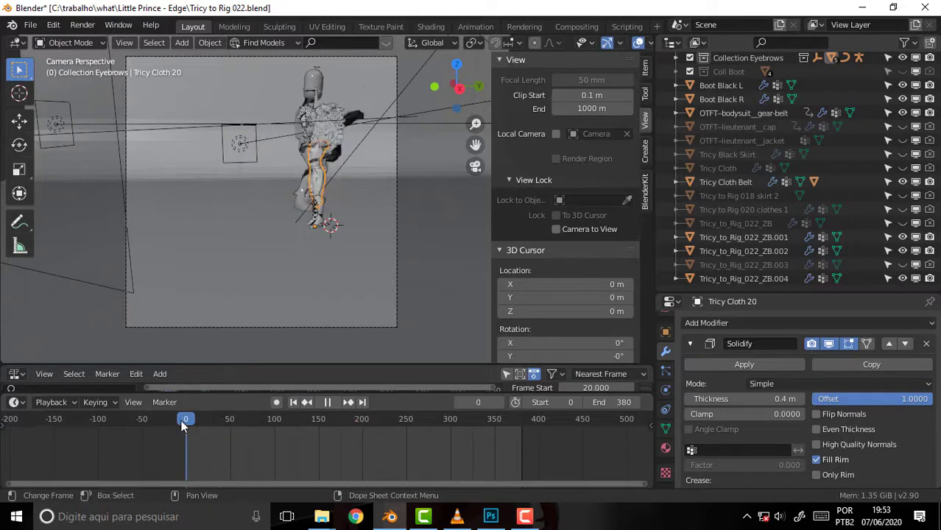
pyautogui.press('space')
# Orbit to a free front view of Tricy and briefly check the VLC logo tutorial
pyautogui.moveTo(270, 297); pyautogui.dragTo(443, 152, button='middle')
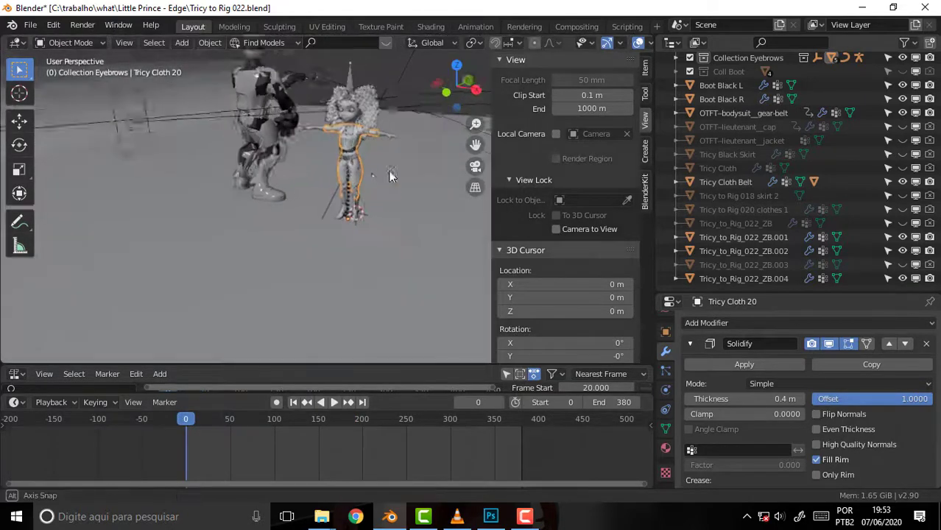
pyautogui.scroll(5, 437, 151)
pyautogui.scroll(3, 433, 150)
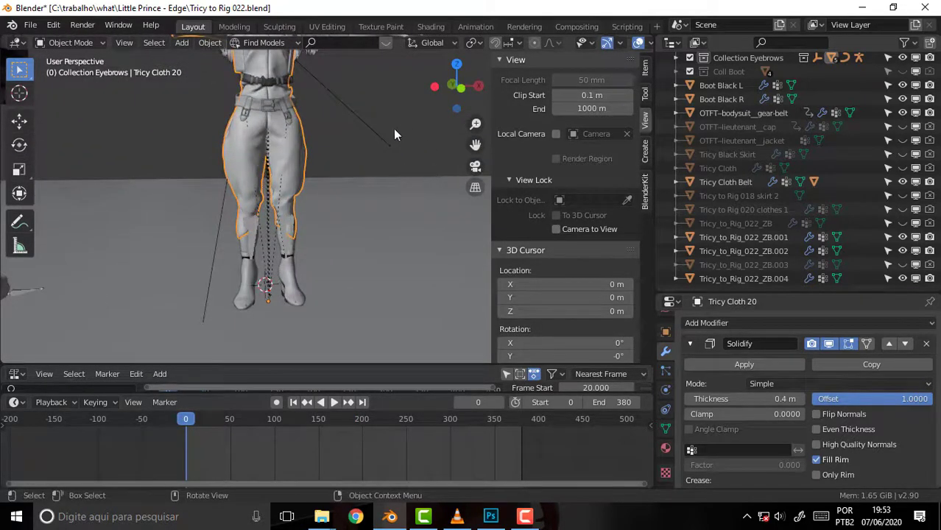
pyautogui.moveTo(394, 129)
pyautogui.mouseDown(button='middle')
pyautogui.moveTo(353, 140)
pyautogui.moveTo(372, 131)
pyautogui.mouseUp(button='middle')
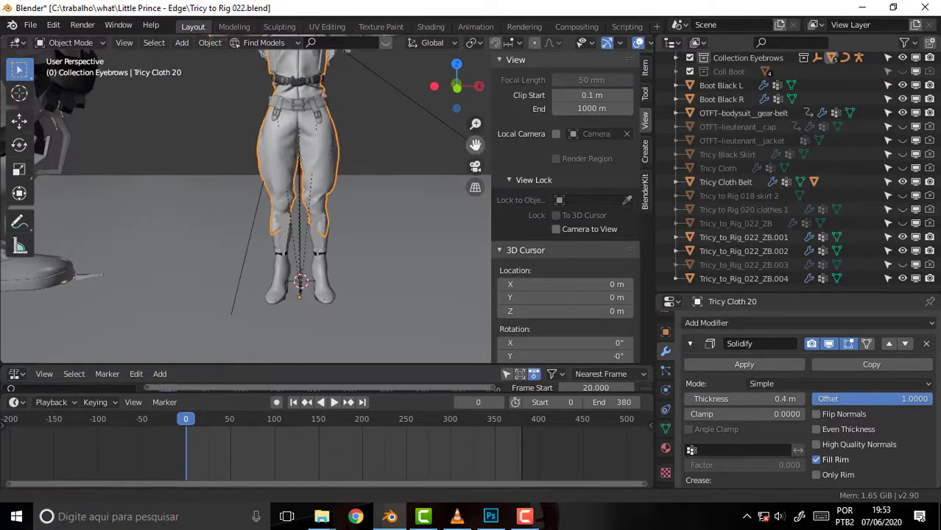
pyautogui.moveTo(475, 145); pyautogui.dragTo(475, 184)
pyautogui.scroll(-4, 397, 258)
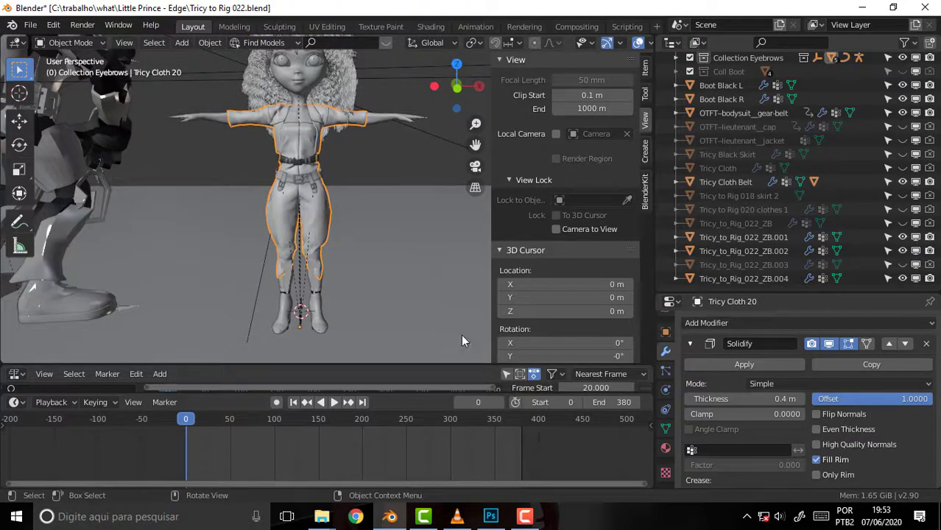
pyautogui.click(456, 516)
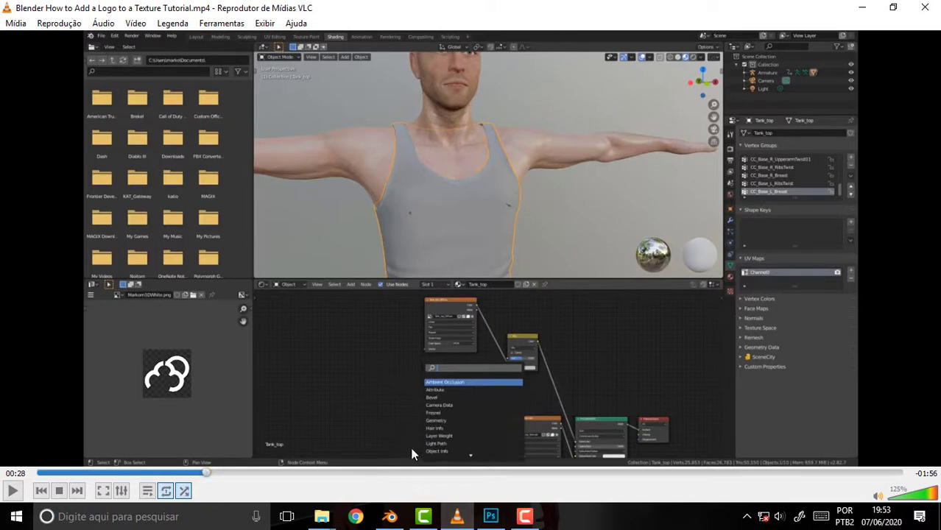
pyautogui.click(389, 517)
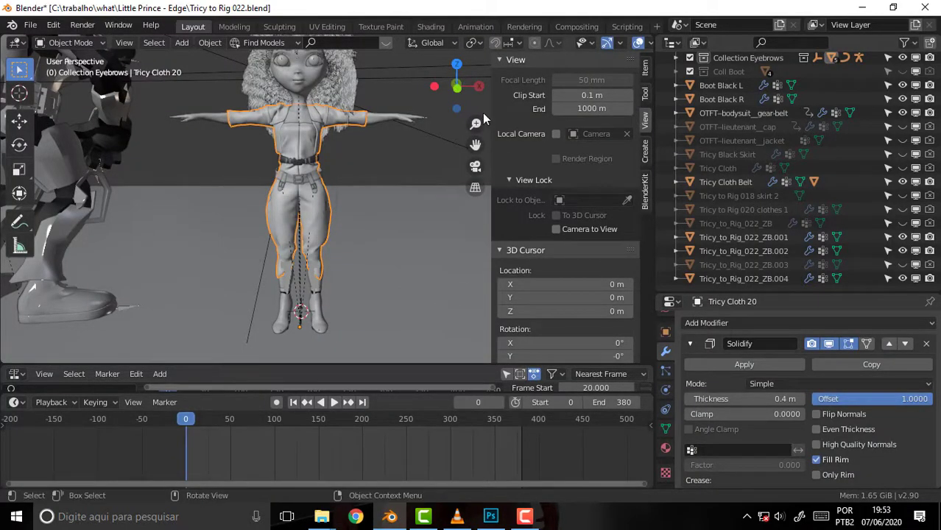
# Switch to the UV Editing workspace and put Tricy Cloth 20 into Edit Mode
pyautogui.moveTo(489, 117); pyautogui.dragTo(522, 116)
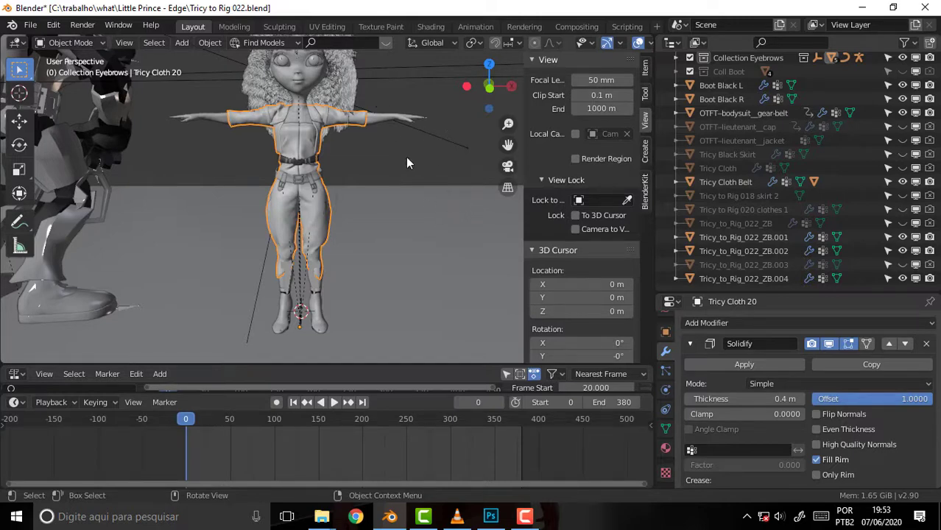
pyautogui.click(335, 28)
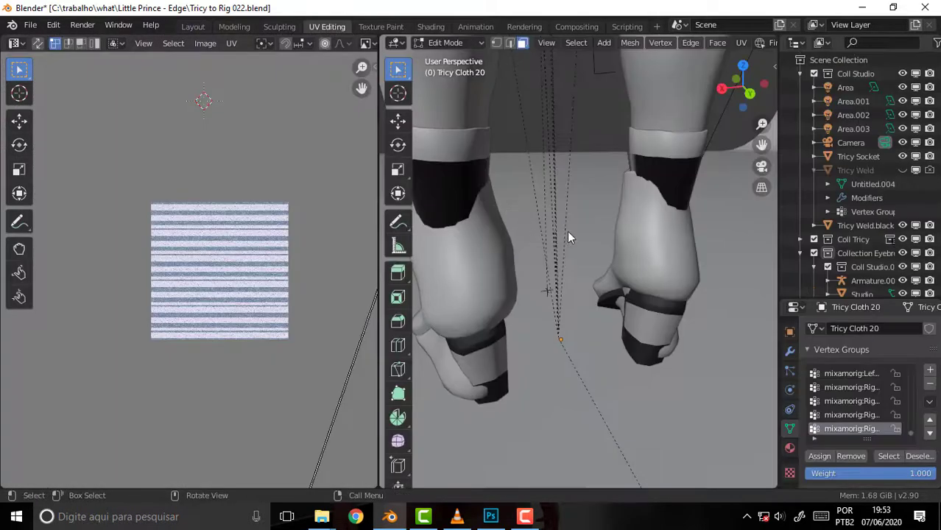
pyautogui.scroll(-2, 569, 232)
pyautogui.moveTo(570, 231)
pyautogui.mouseDown(button='middle')
pyautogui.moveTo(449, 136)
pyautogui.moveTo(515, 170)
pyautogui.mouseUp(button='middle')
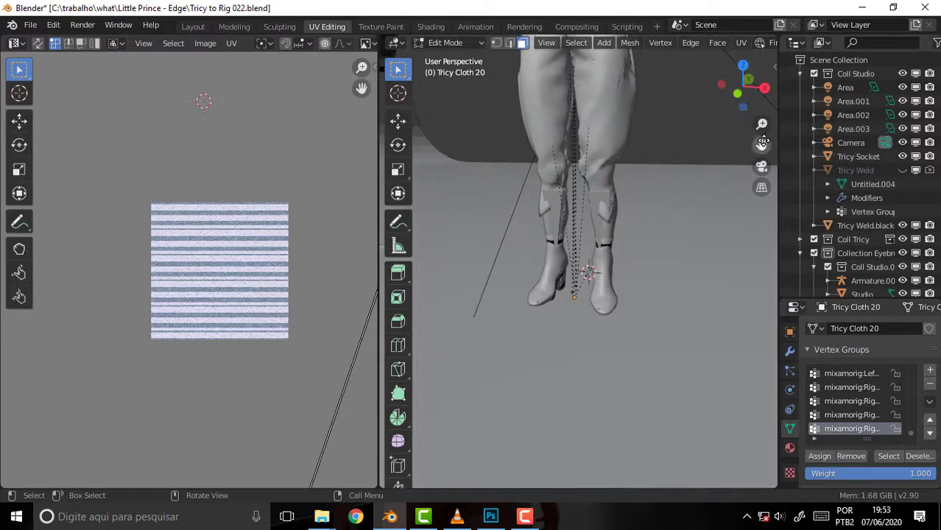
pyautogui.moveTo(761, 144)
pyautogui.mouseDown()
pyautogui.moveTo(743, 177)
pyautogui.moveTo(717, 146)
pyautogui.mouseUp()
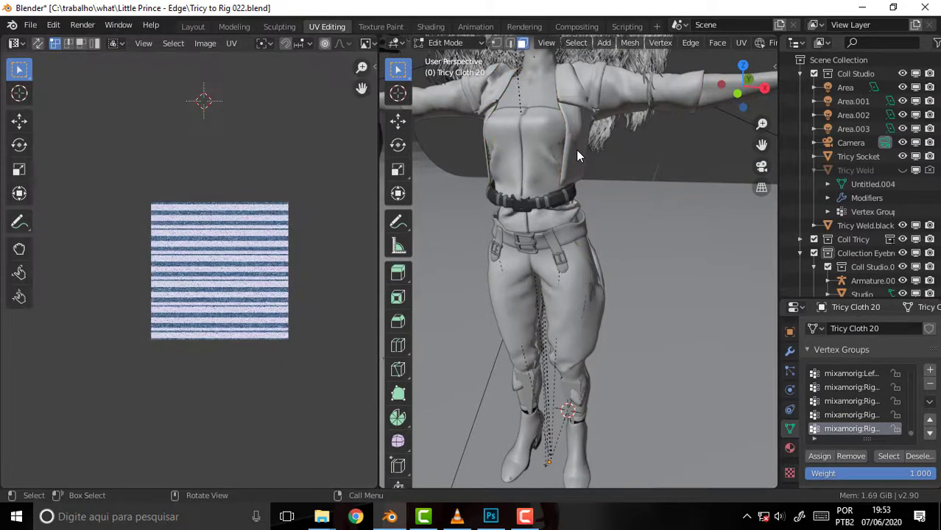
pyautogui.click(449, 42)
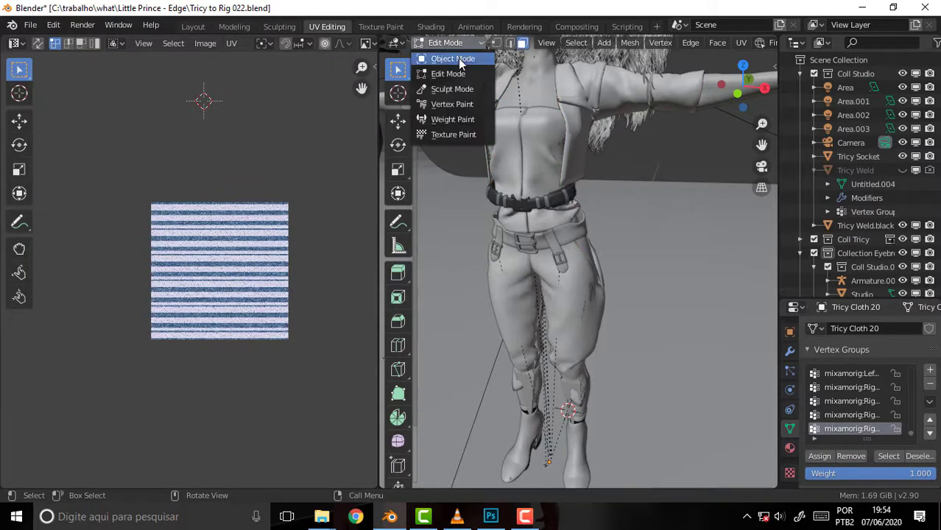
pyautogui.click(441, 56)
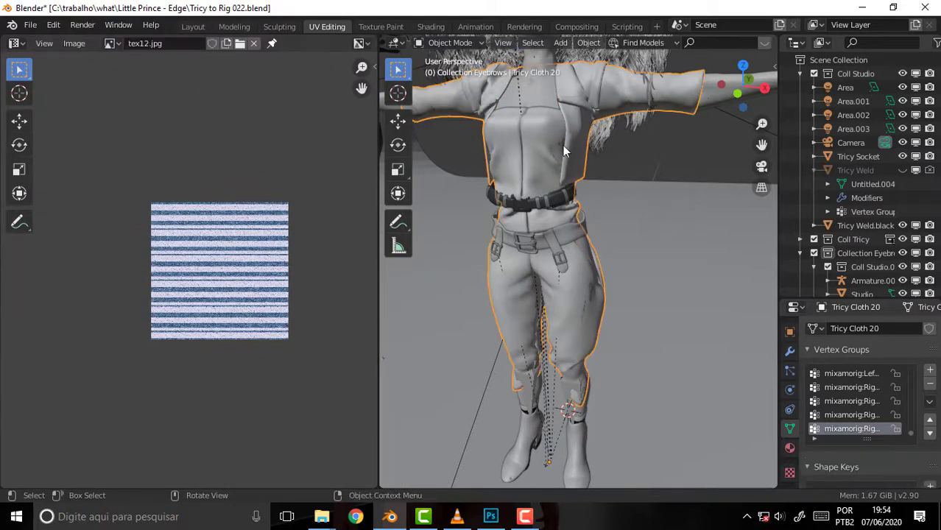
pyautogui.click(449, 42)
pyautogui.click(461, 73)
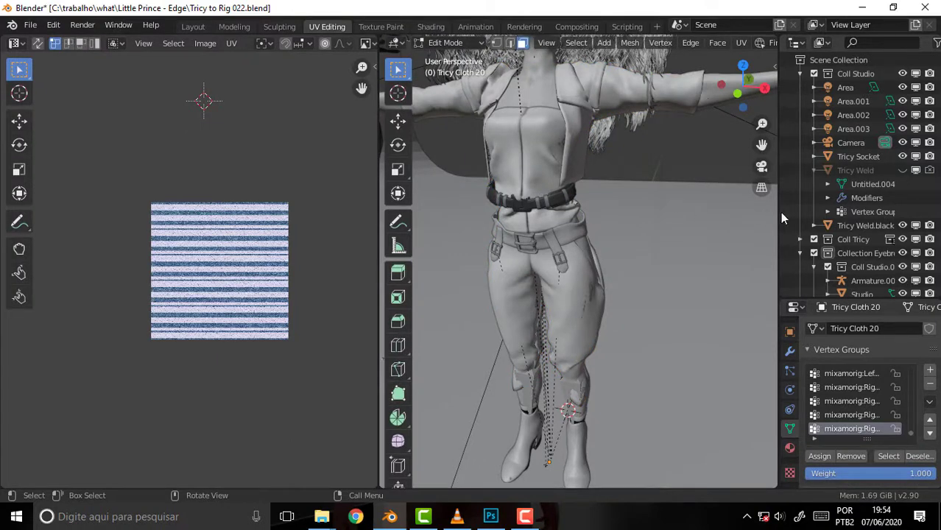
# Delete the cloth's Solidify modifier, leaving only the collapsed Armature modifier
pyautogui.moveTo(778, 209)
pyautogui.mouseDown()
pyautogui.moveTo(683, 198)
pyautogui.moveTo(706, 199)
pyautogui.mouseUp()
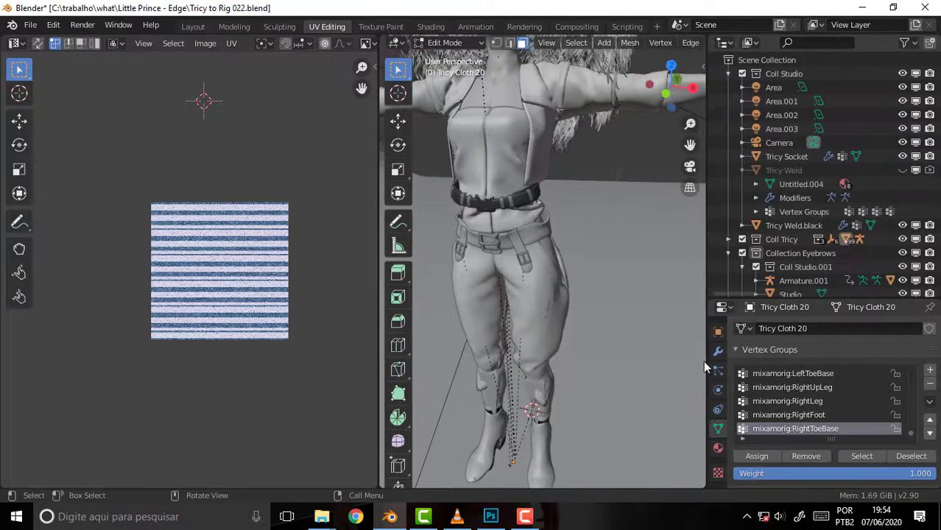
pyautogui.click(719, 353)
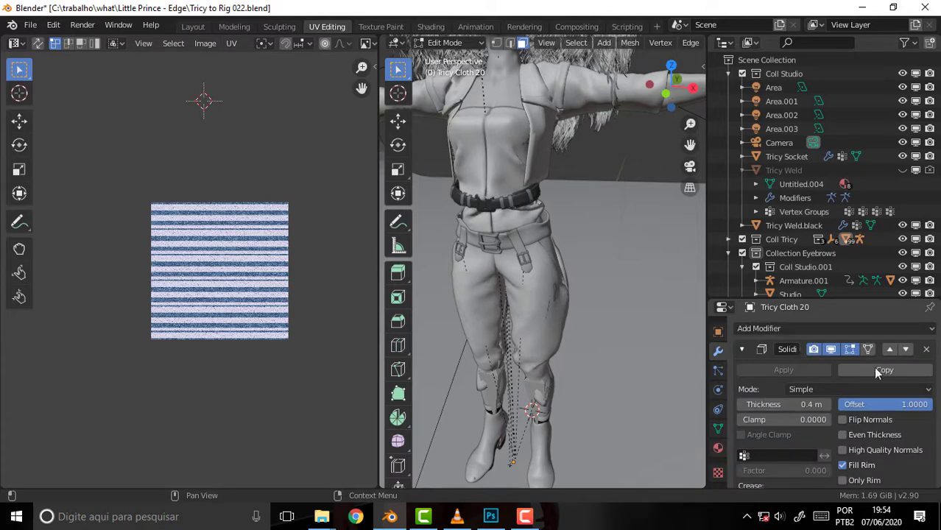
pyautogui.click(926, 350)
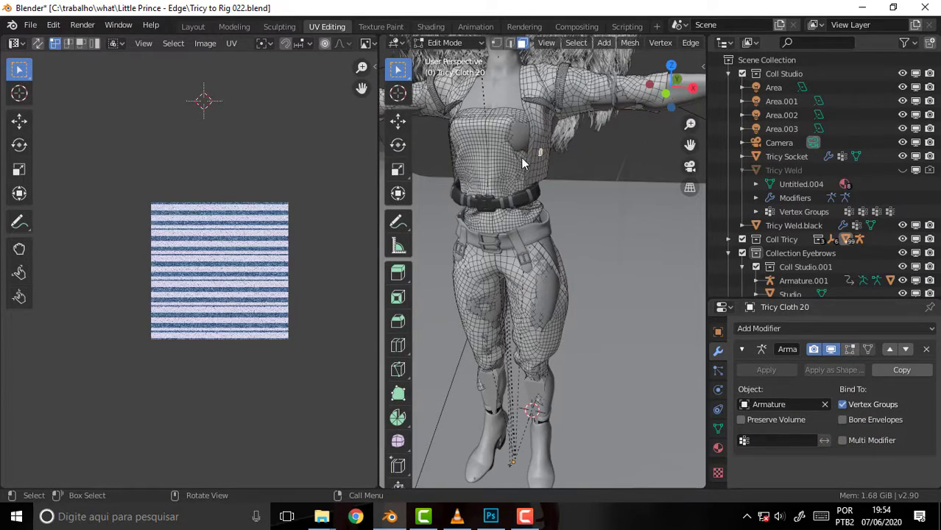
pyautogui.click(741, 349)
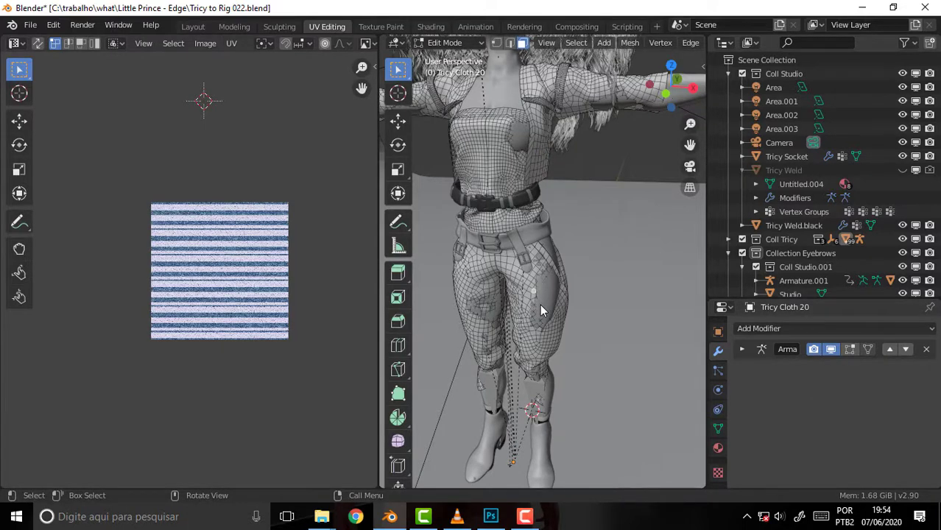
# Select the whole cloth mesh, zoom the UV editor, and widen the 3D viewport
pyautogui.press('l')
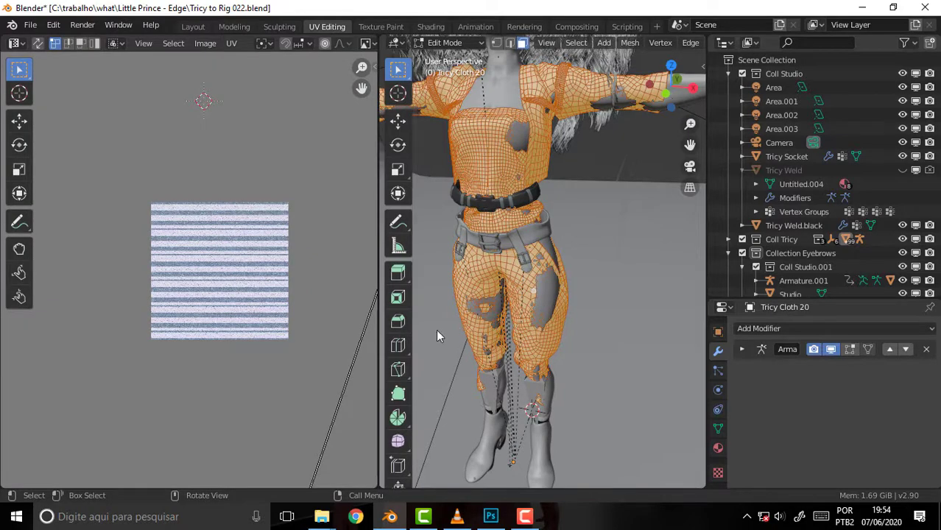
pyautogui.scroll(-4, 251, 253)
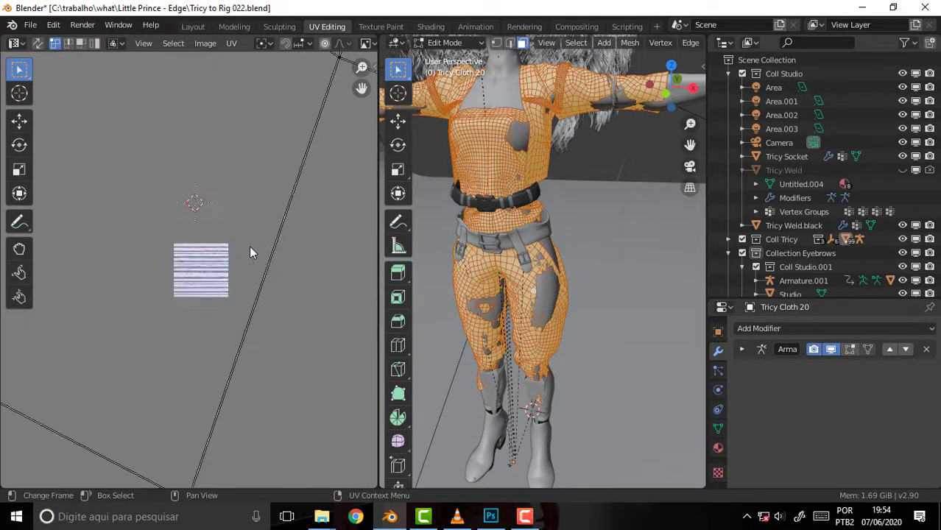
pyautogui.scroll(3, 250, 253)
pyautogui.scroll(3, 250, 253)
pyautogui.scroll(2, 254, 255)
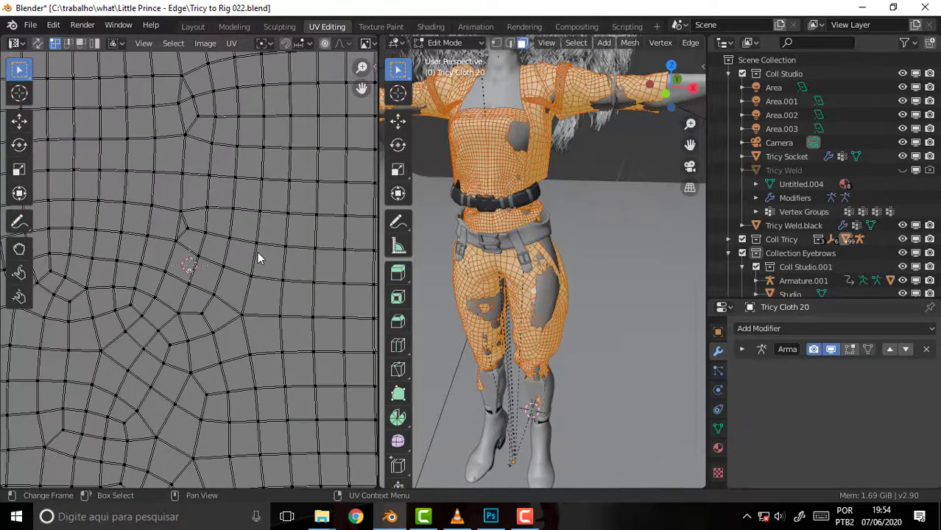
pyautogui.scroll(2, 258, 257)
pyautogui.scroll(2, 258, 258)
pyautogui.scroll(2, 258, 258)
pyautogui.scroll(2, 257, 258)
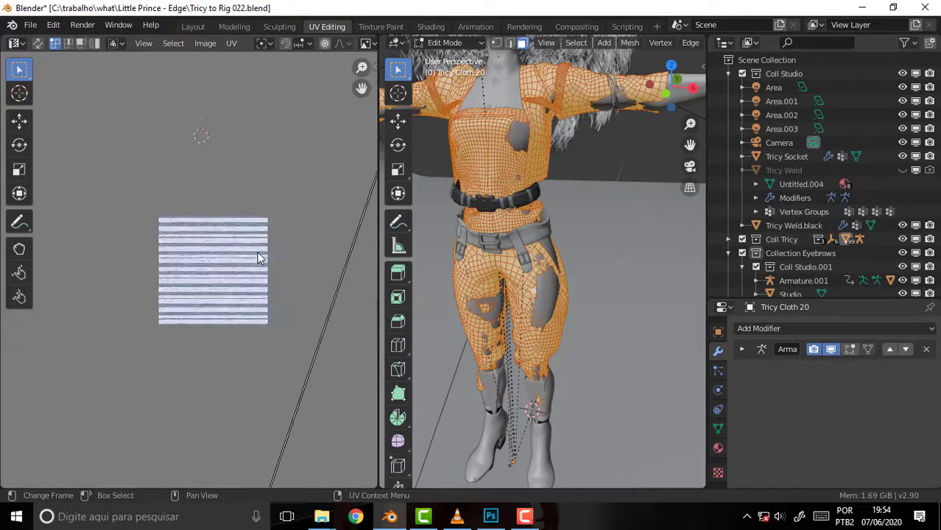
pyautogui.scroll(-1, 257, 258)
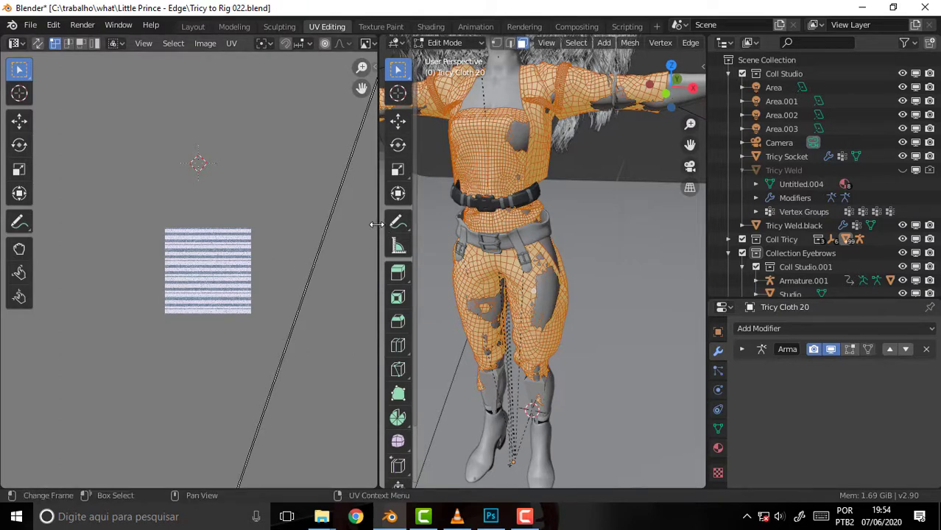
pyautogui.moveTo(376, 224); pyautogui.dragTo(340, 224)
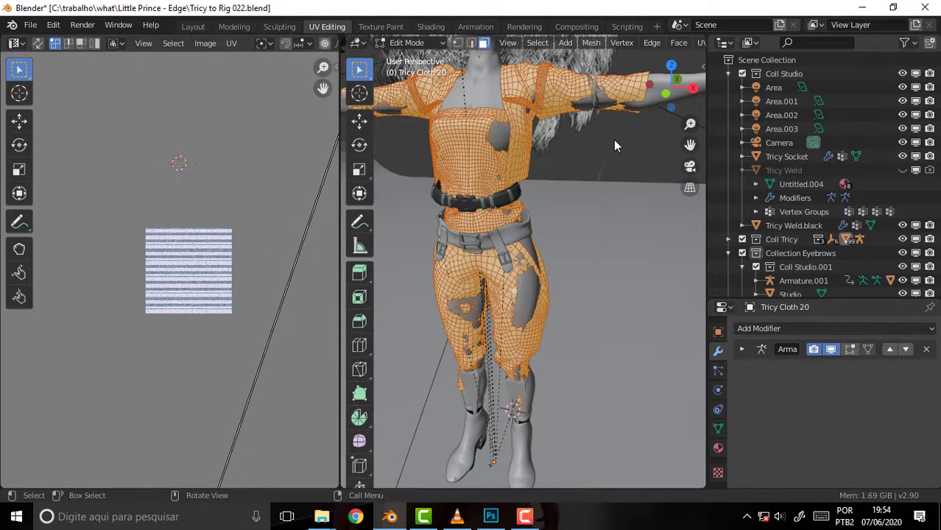
pyautogui.moveTo(705, 130); pyautogui.dragTo(764, 131)
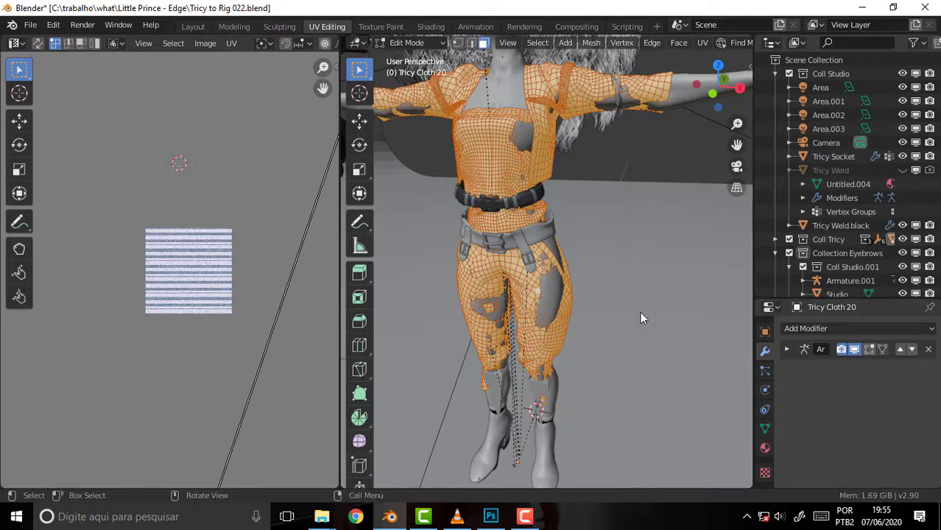
# Unwrap the selected cloth mesh and frame its UV islands over the striped texture
pyautogui.click(702, 42)
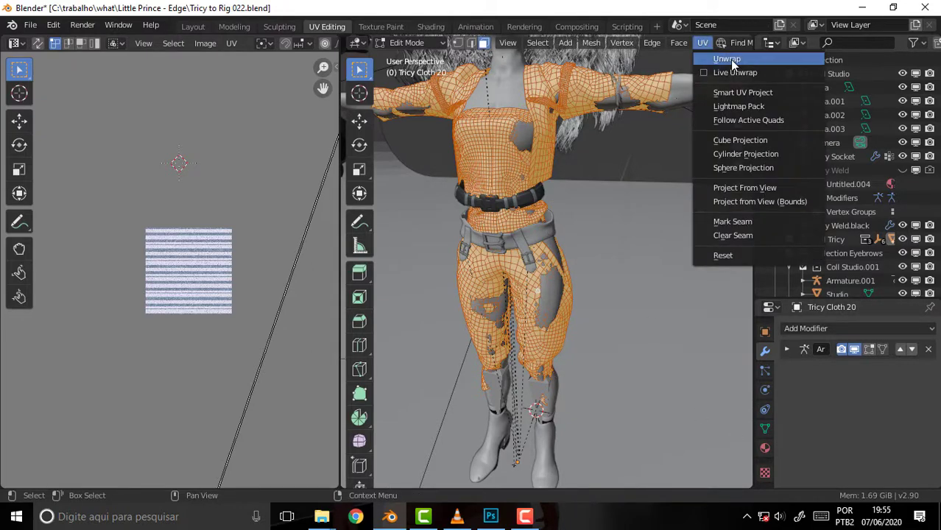
pyautogui.click(729, 59)
pyautogui.scroll(4, 207, 274)
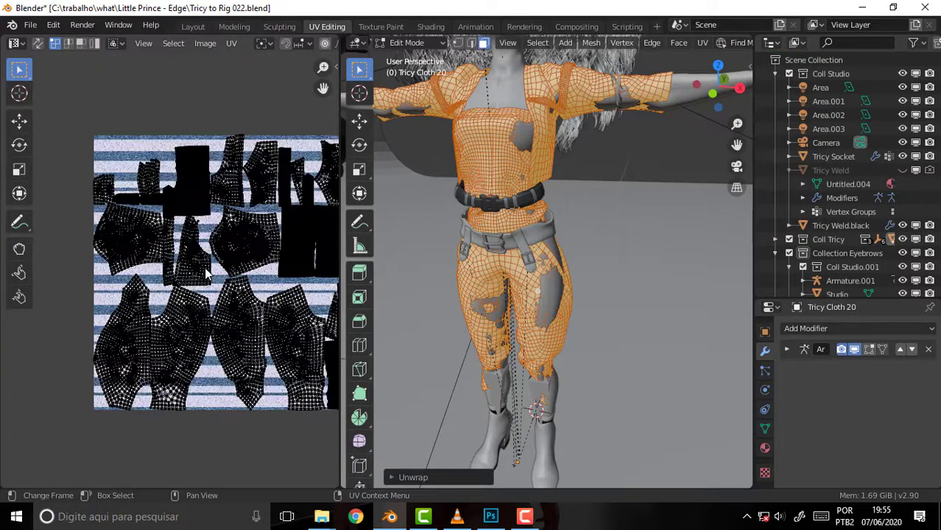
pyautogui.scroll(2, 207, 274)
pyautogui.scroll(-3, 214, 272)
pyautogui.scroll(2, 218, 268)
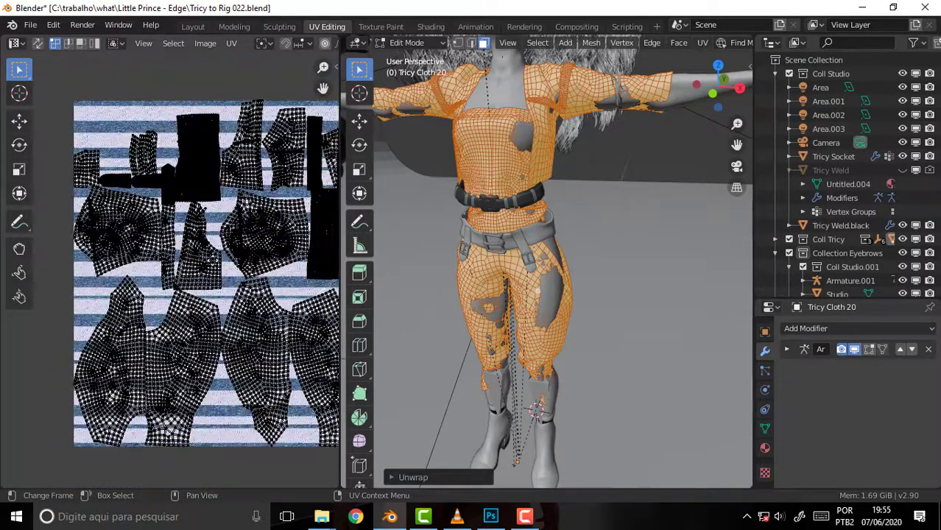
pyautogui.moveTo(279, 241); pyautogui.dragTo(209, 226, button='middle')
pyautogui.scroll(-2, 208, 225)
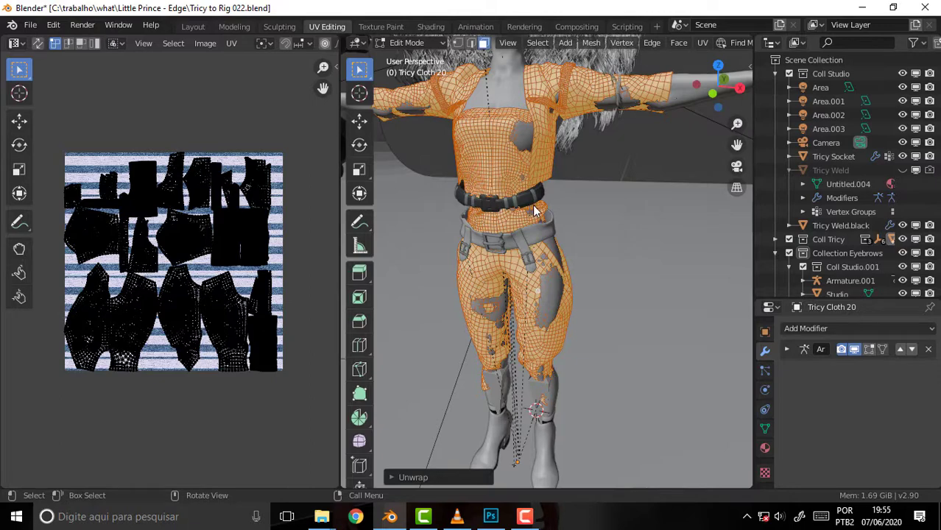
# Bring up the VLC logo tutorial briefly, then hide it to return to Blender
pyautogui.click(456, 518)
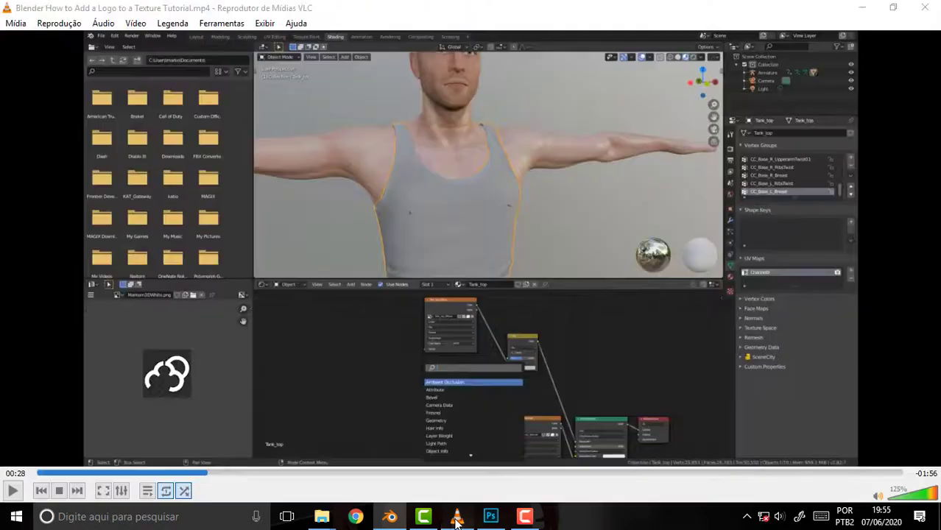
pyautogui.click(457, 517)
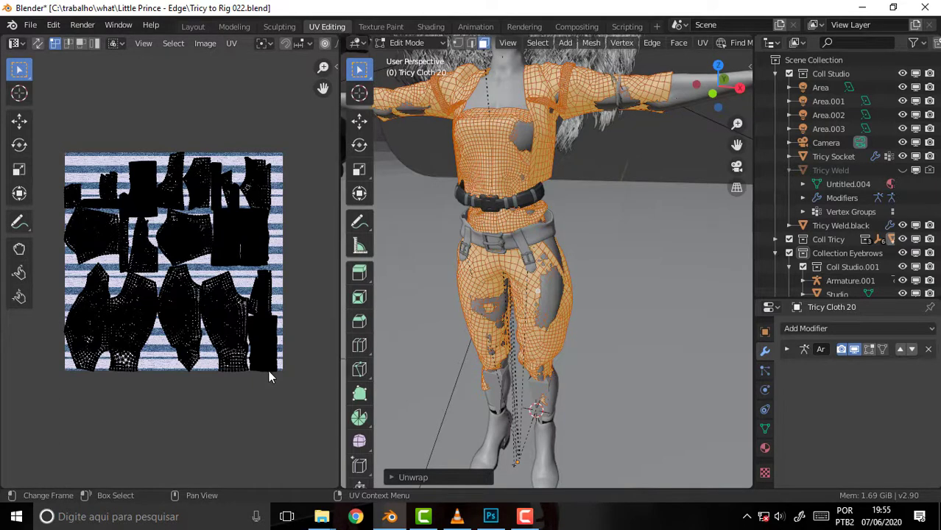
# Select the left UV island, then deselect it and select the connected leg piece instead
pyautogui.click(84, 318)
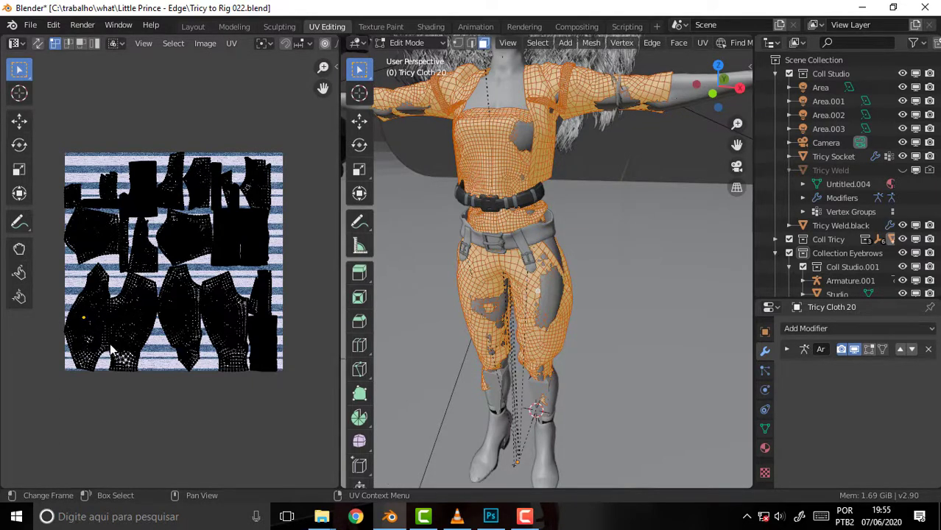
pyautogui.hotkey('ctrl', 'l')
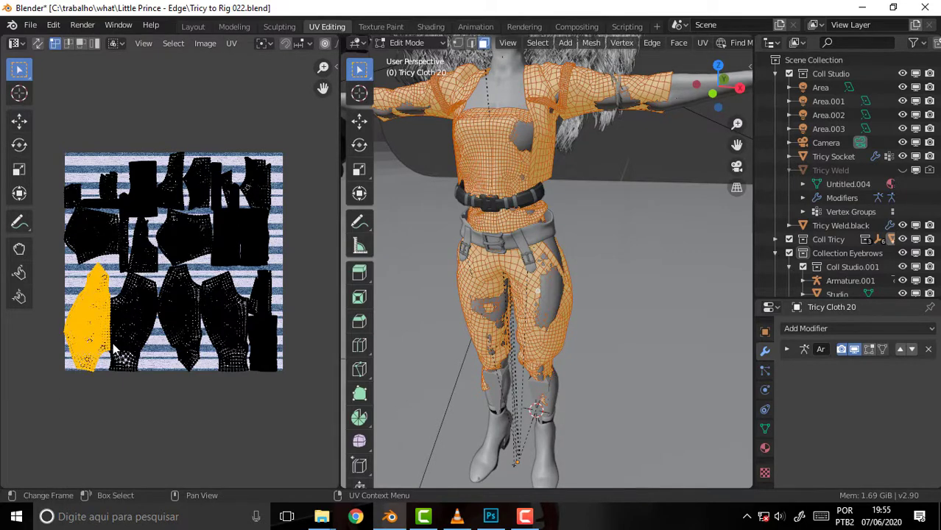
pyautogui.click(183, 410)
pyautogui.click(523, 307)
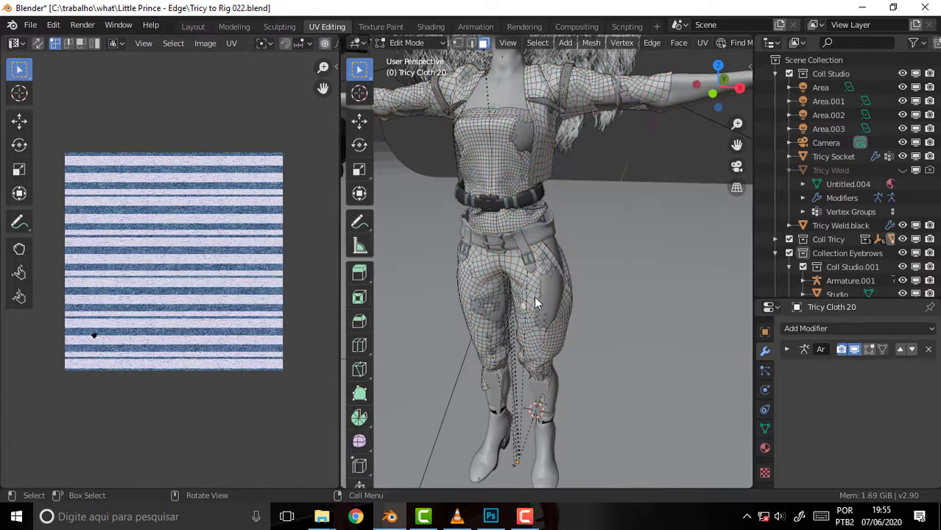
pyautogui.hotkey('ctrl', 'l')
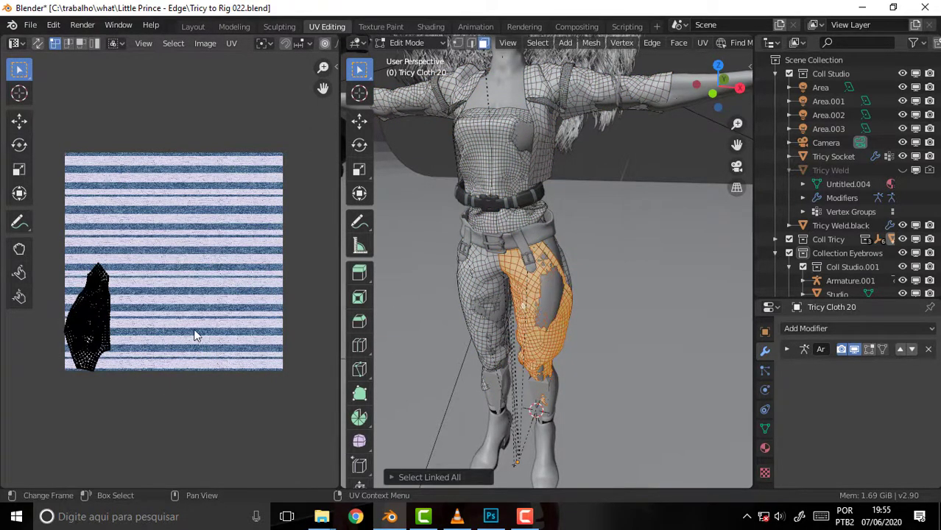
# Rotate the leg's UV island, move it below the texture, then select the whole mesh
pyautogui.press('a')
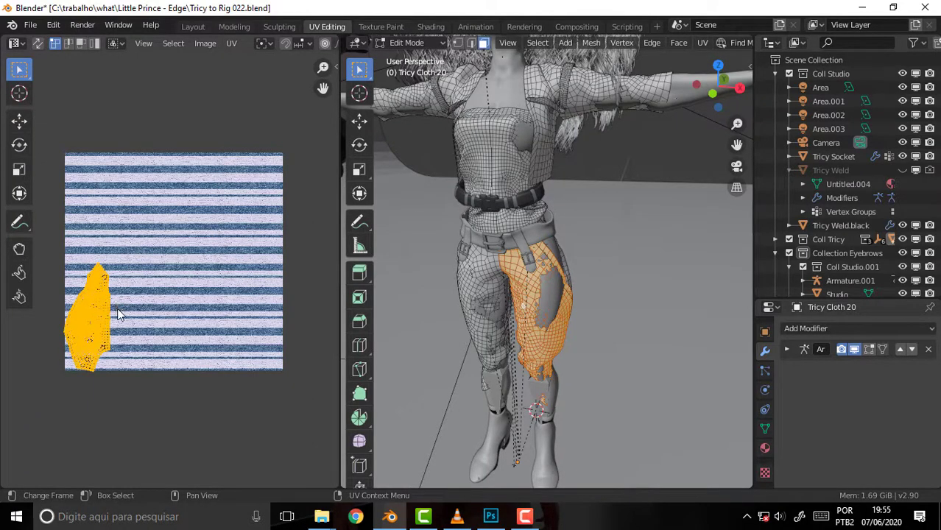
pyautogui.press('r')
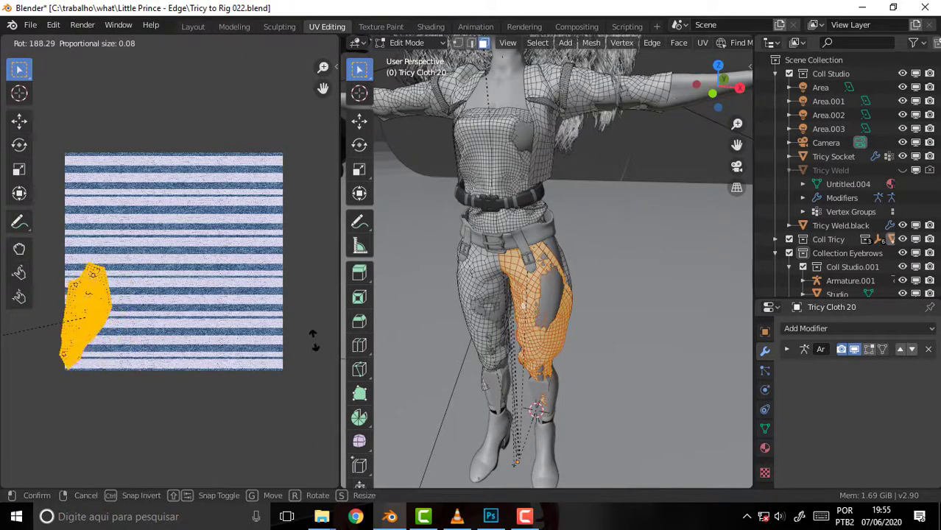
pyautogui.click(135, 306)
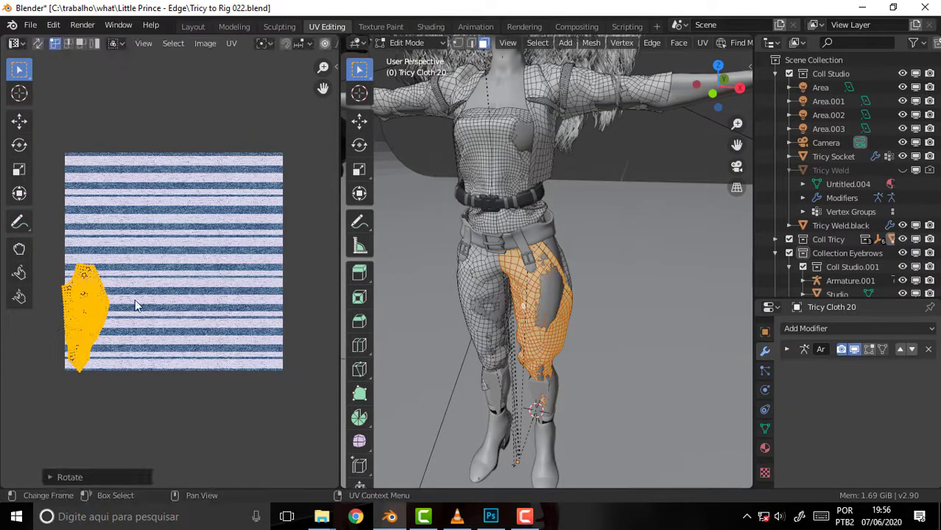
pyautogui.press('g')
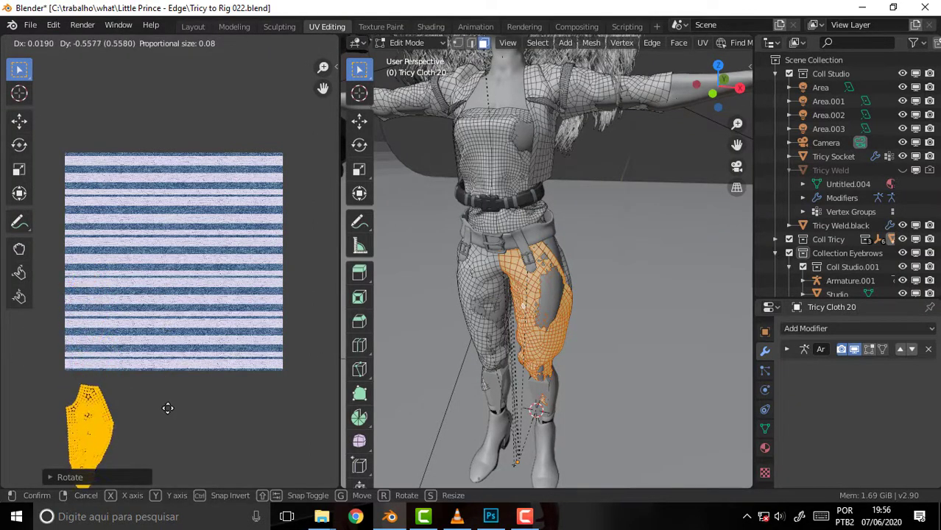
pyautogui.click(168, 414)
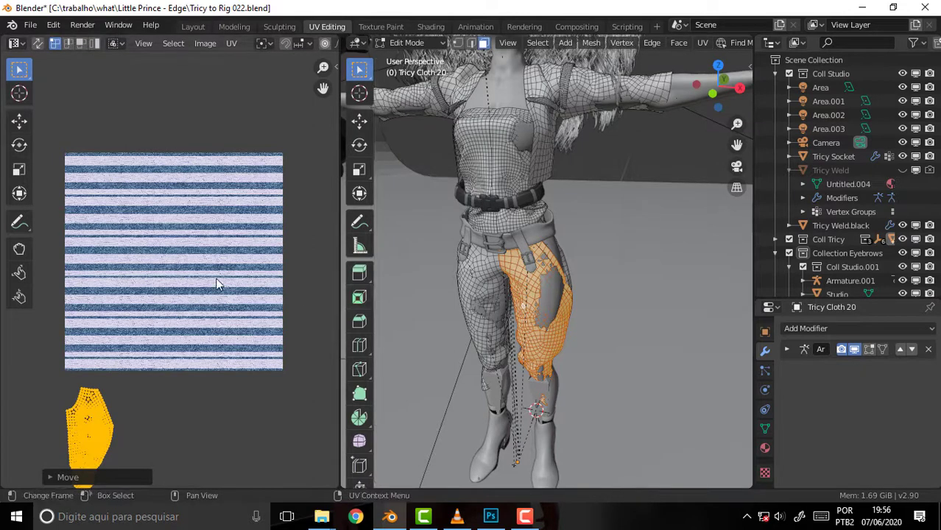
pyautogui.hotkey('alt', 'a')
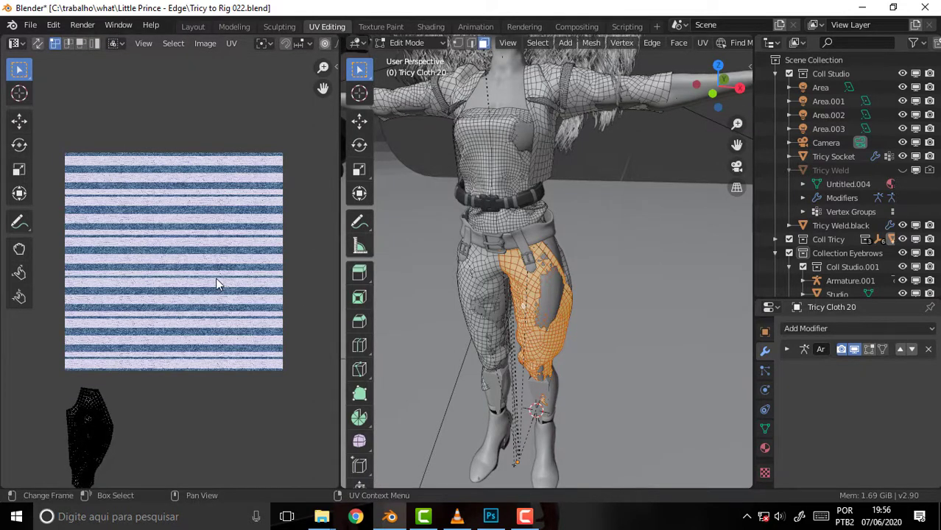
pyautogui.hotkey('alt', 'a')
pyautogui.press('a')
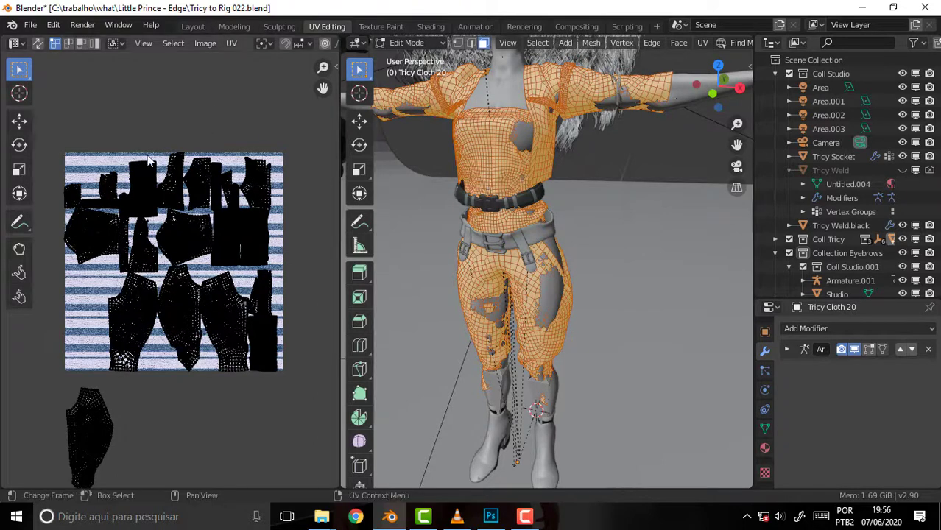
# Box-select all the cloth's UV islands, then switch to star1.psd in Photoshop
pyautogui.press('b')
pyautogui.moveTo(45, 134); pyautogui.dragTo(299, 380)
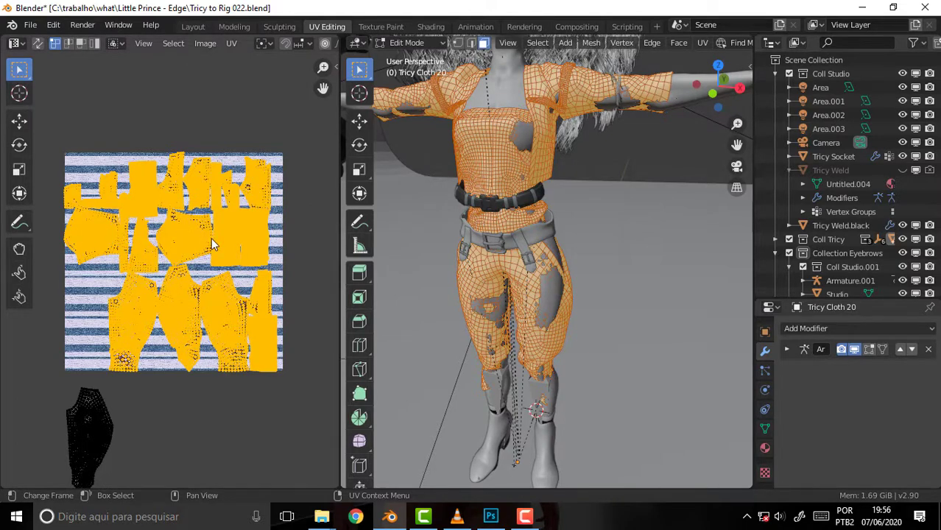
pyautogui.click(492, 518)
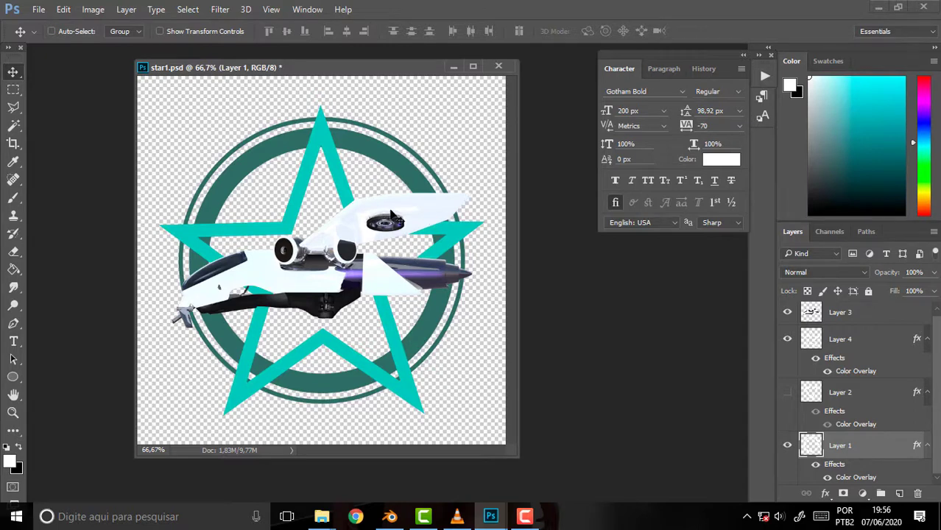
pyautogui.moveTo(388, 75); pyautogui.dragTo(354, 71)
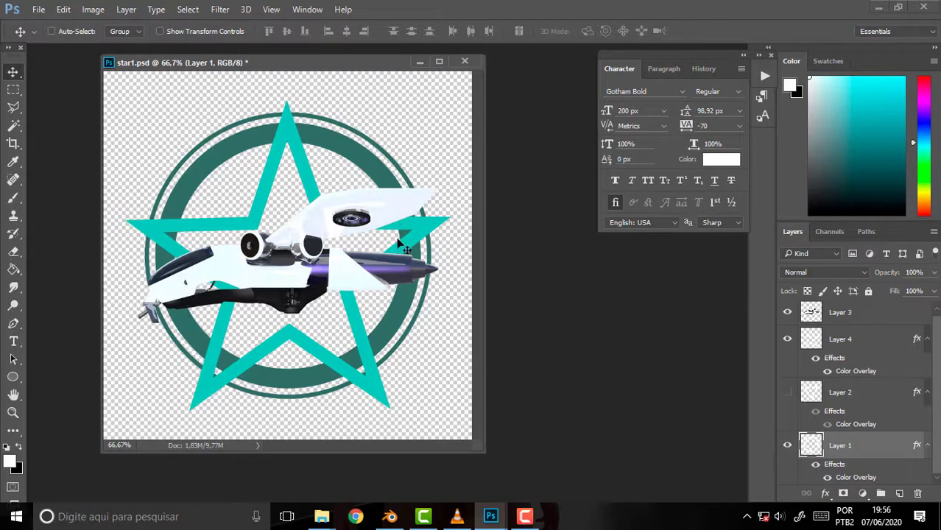
# Return to Blender and show Tricy Cloth 20's UV islands over tex12.jpg, keeping the editor split unchanged
pyautogui.click(392, 517)
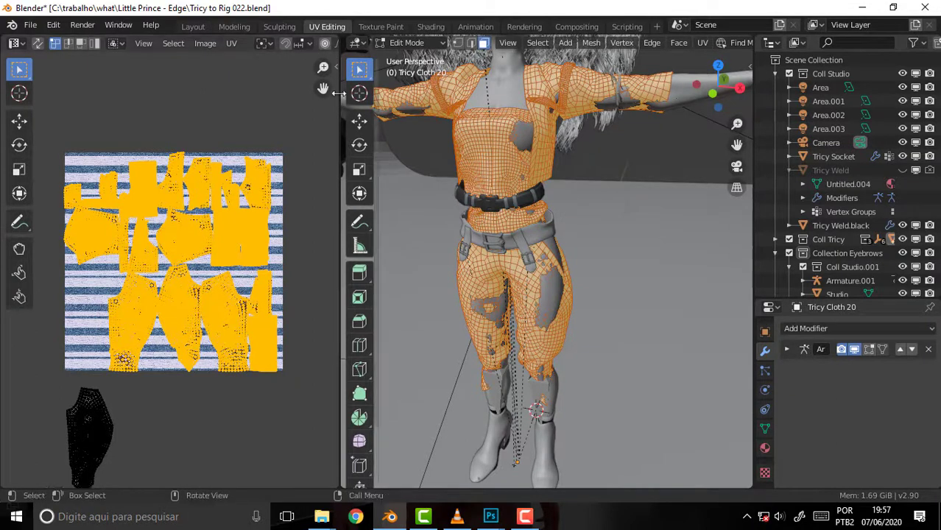
pyautogui.moveTo(339, 97); pyautogui.dragTo(431, 98)
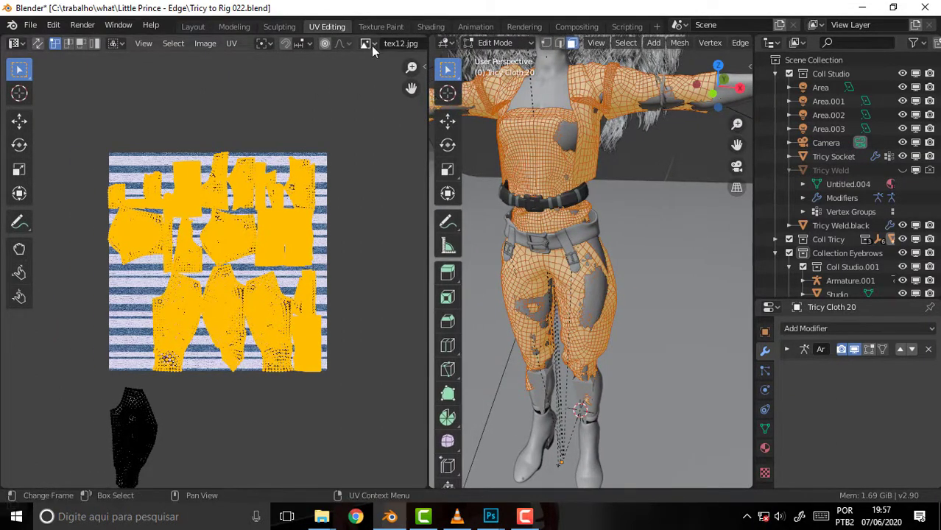
pyautogui.click(371, 43)
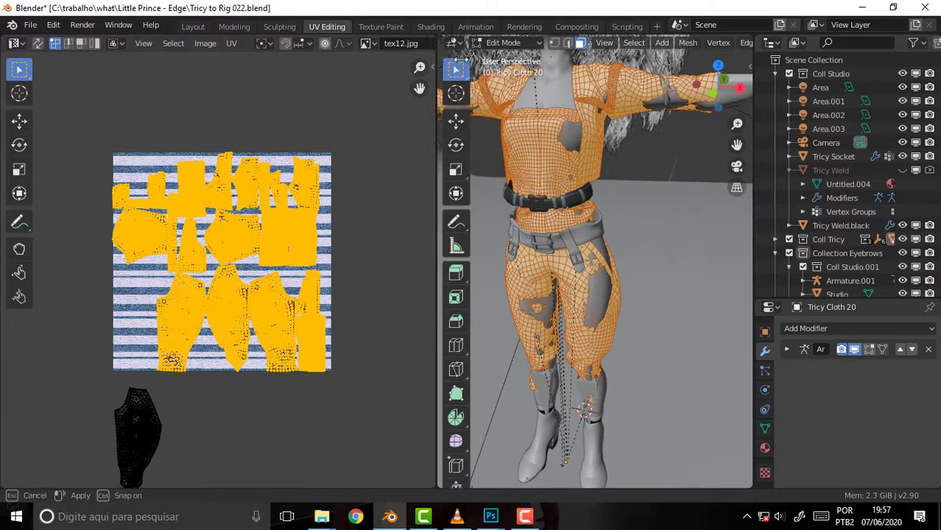
pyautogui.moveTo(426, 61)
pyautogui.mouseDown()
pyautogui.moveTo(533, 137)
pyautogui.moveTo(381, 135)
pyautogui.mouseUp()
pyautogui.moveTo(345, 135); pyautogui.dragTo(344, 134)
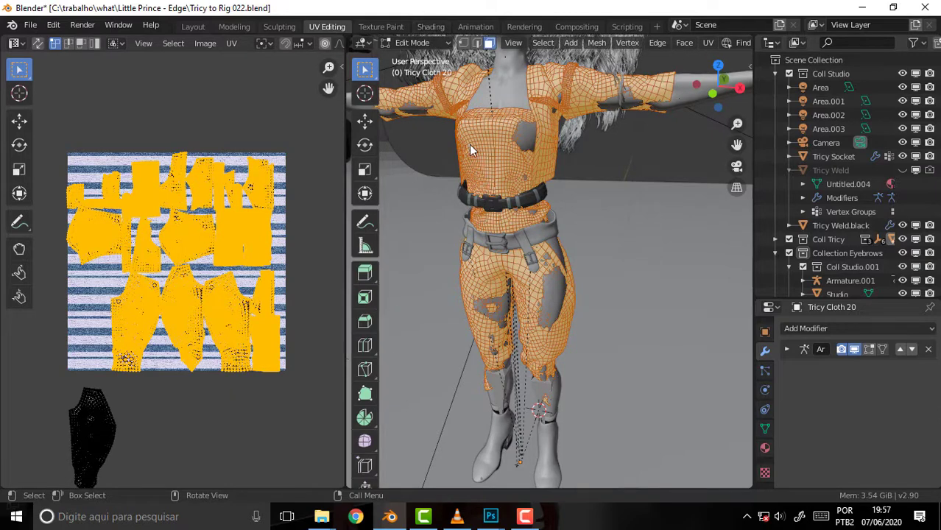
# Switch to the Shading workspace and enlarge the 3D viewport to frame the character's head and arms
pyautogui.click(431, 27)
pyautogui.moveTo(539, 227); pyautogui.dragTo(505, 297, button='middle')
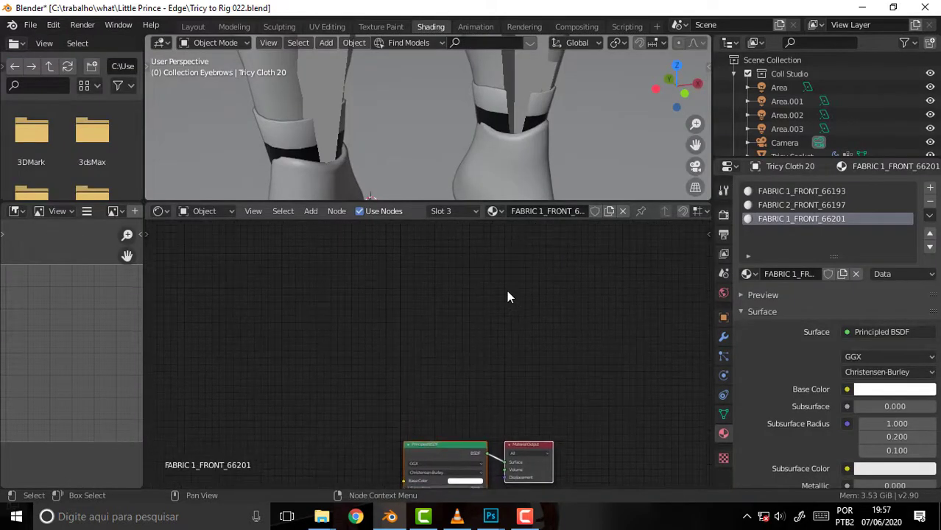
pyautogui.scroll(-5, 454, 138)
pyautogui.scroll(2, 453, 142)
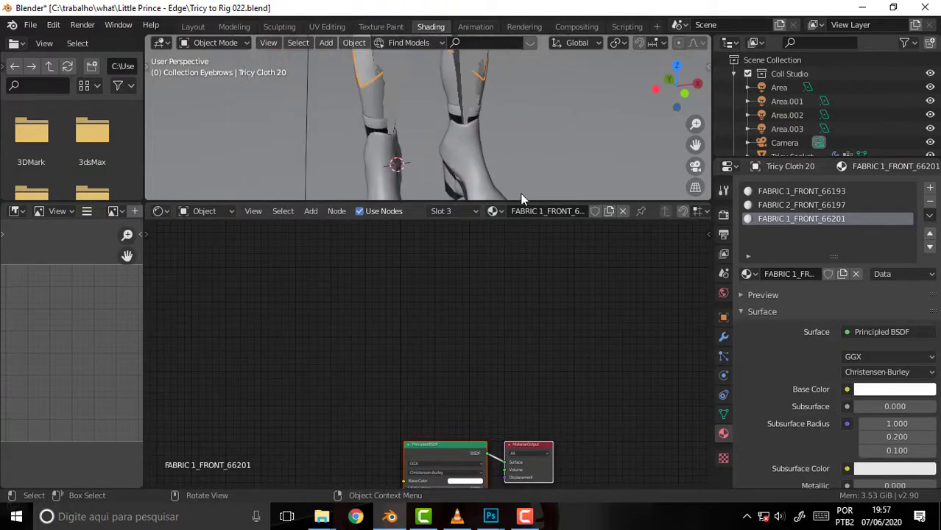
pyautogui.moveTo(521, 200); pyautogui.dragTo(499, 378)
pyautogui.scroll(-2, 518, 218)
pyautogui.scroll(-2, 519, 223)
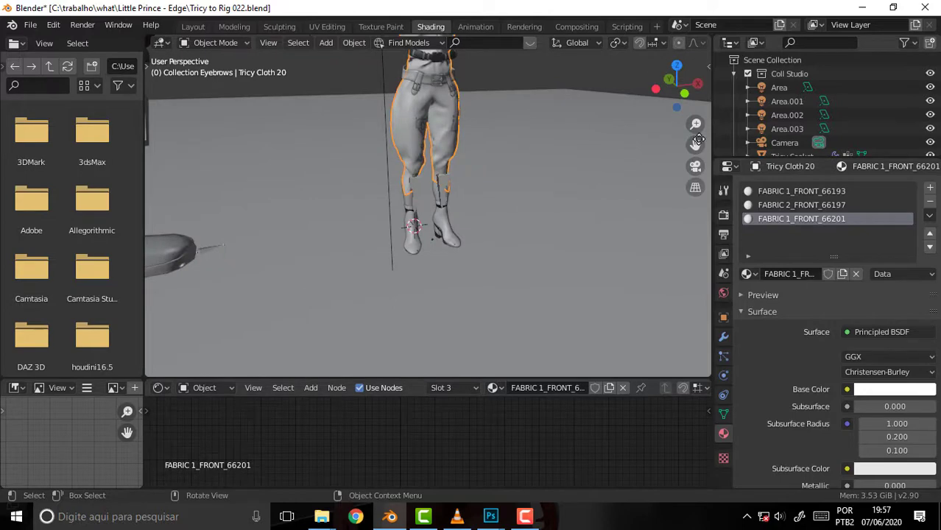
pyautogui.moveTo(695, 145); pyautogui.dragTo(655, 226)
pyautogui.moveTo(619, 151); pyautogui.dragTo(606, 133, button='middle')
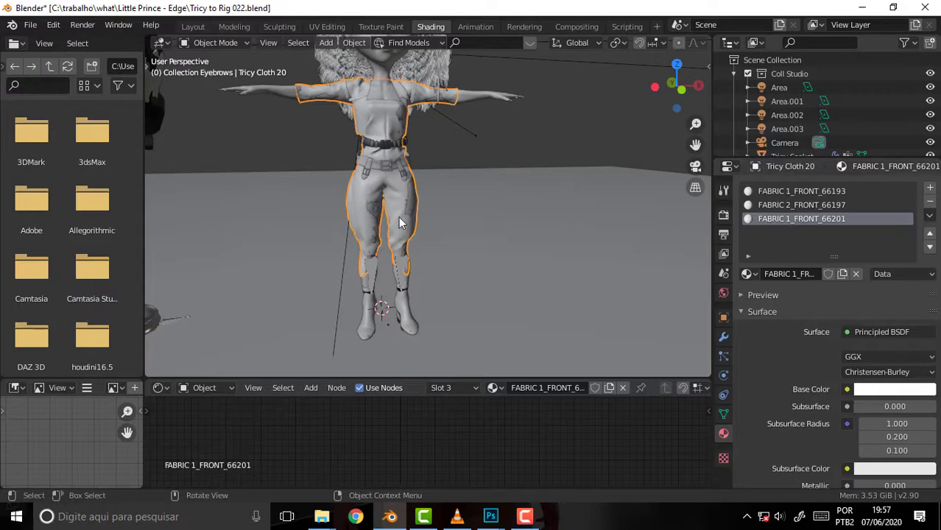
# Remove the three FABRIC material slots, including FABRIC 1_FRONT_66201, from Tricy Cloth 20
pyautogui.click(930, 202)
pyautogui.click(930, 203)
pyautogui.click(930, 202)
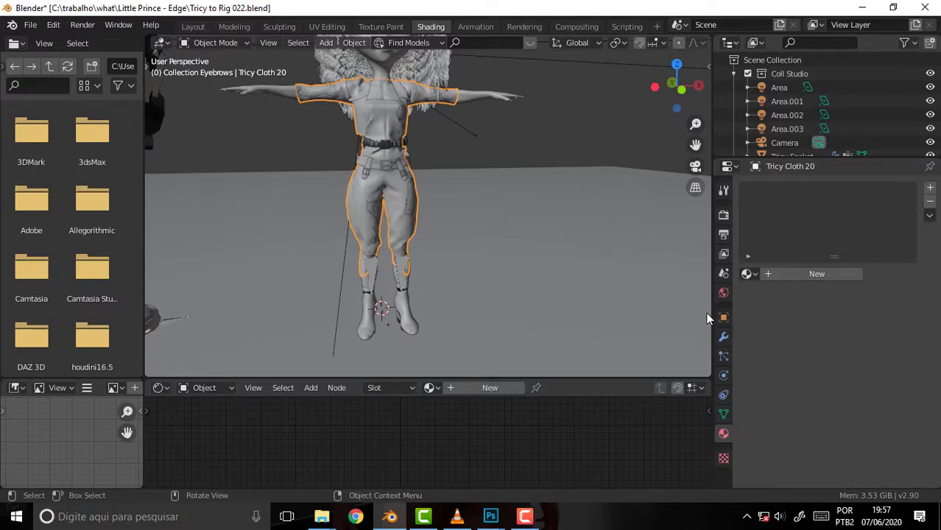
# Assign the existing Material.004 to Tricy Cloth 20 from the material list
pyautogui.click(752, 274)
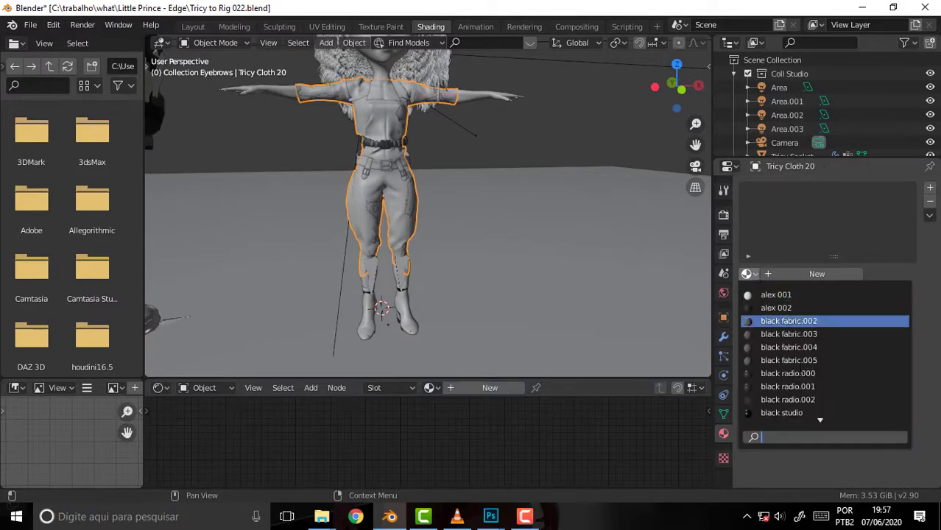
pyautogui.scroll(-6, 821, 371)
pyautogui.scroll(-10, 821, 372)
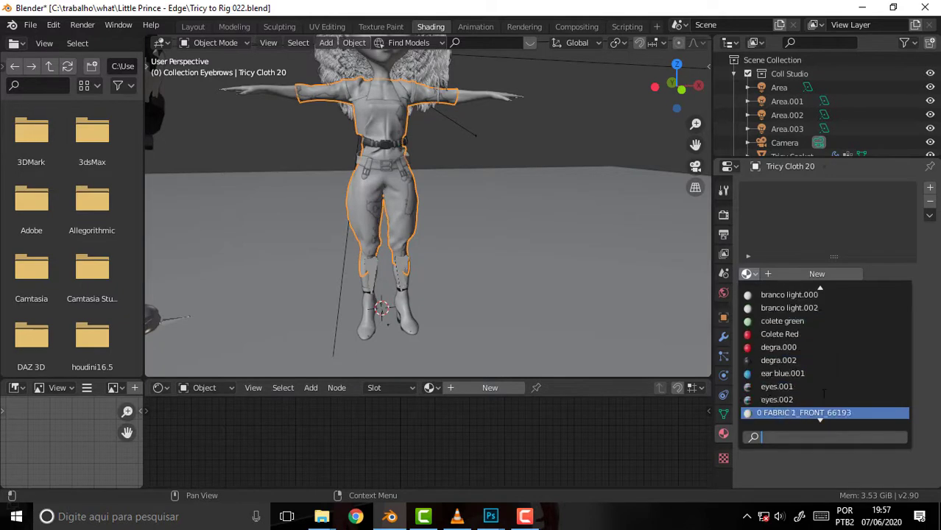
pyautogui.scroll(-8, 823, 369)
pyautogui.scroll(-10, 824, 368)
pyautogui.scroll(-2, 827, 366)
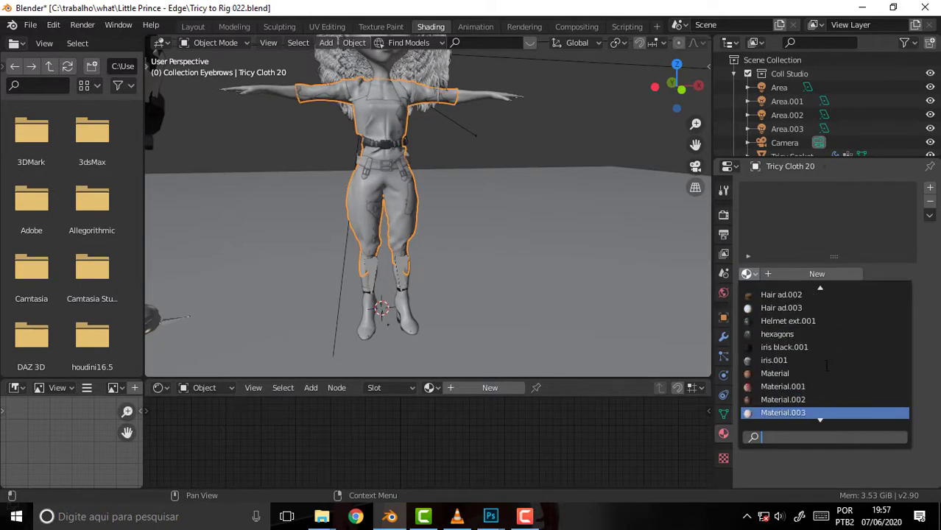
pyautogui.scroll(-4, 827, 366)
pyautogui.click(800, 373)
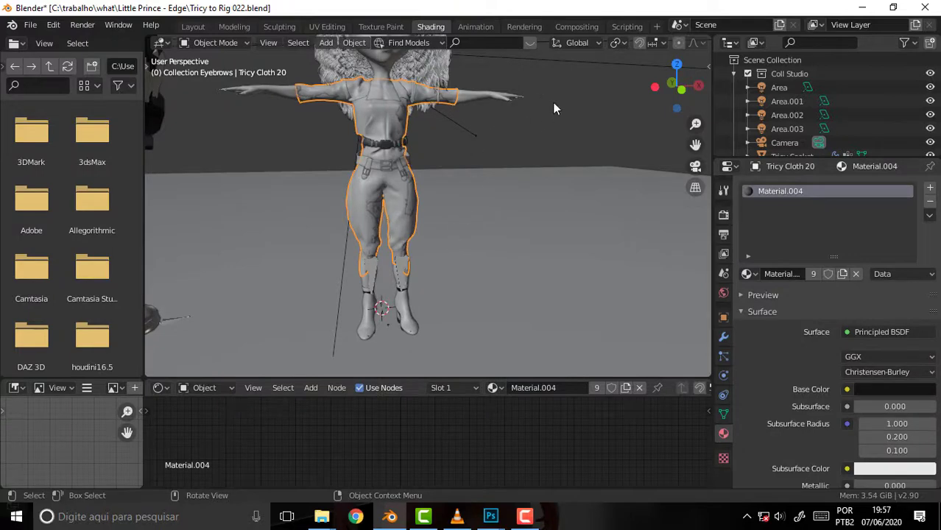
# Switch the viewport to Rendered shading and duplicate Material.004 as Material.005
pyautogui.press('z')
pyautogui.click(560, 44)
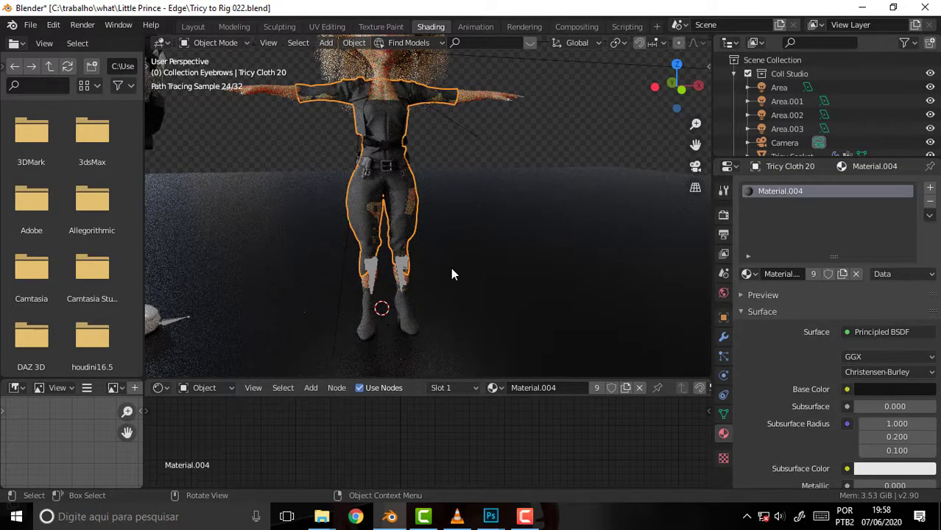
pyautogui.click(843, 273)
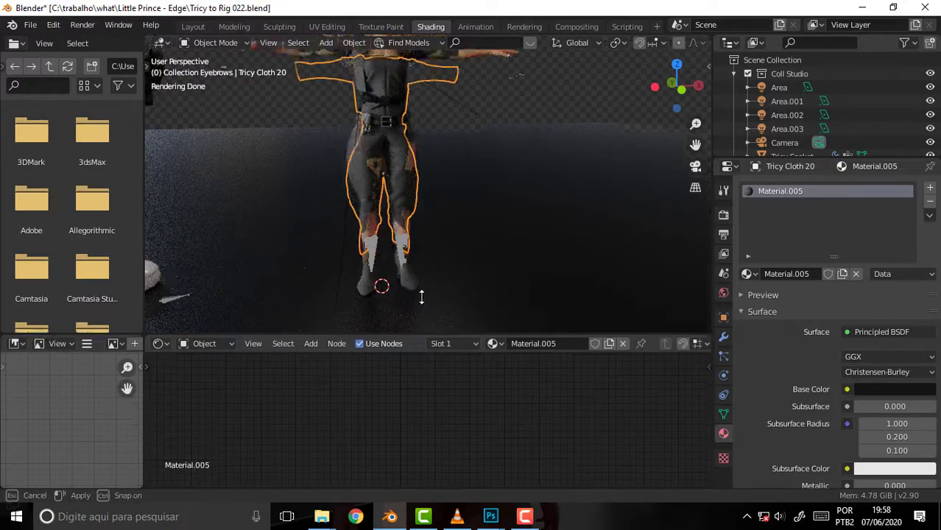
# Enlarge the Shader Editor and rearrange the Principled BSDF and Material Output nodes
pyautogui.moveTo(417, 379)
pyautogui.mouseDown()
pyautogui.moveTo(433, 243)
pyautogui.moveTo(435, 294)
pyautogui.mouseUp()
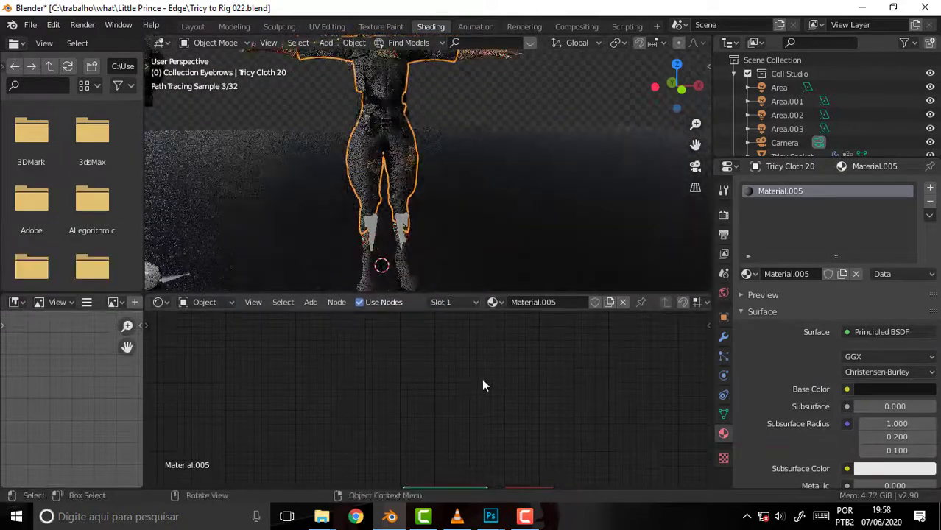
pyautogui.press('Home')
pyautogui.moveTo(517, 403); pyautogui.dragTo(443, 351)
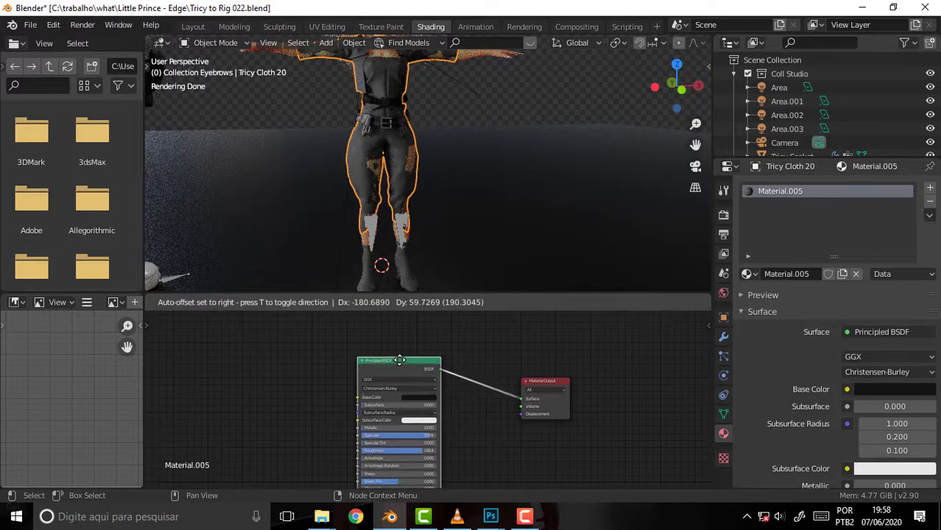
pyautogui.moveTo(443, 351); pyautogui.dragTo(399, 378)
pyautogui.moveTo(544, 387); pyautogui.dragTo(560, 356)
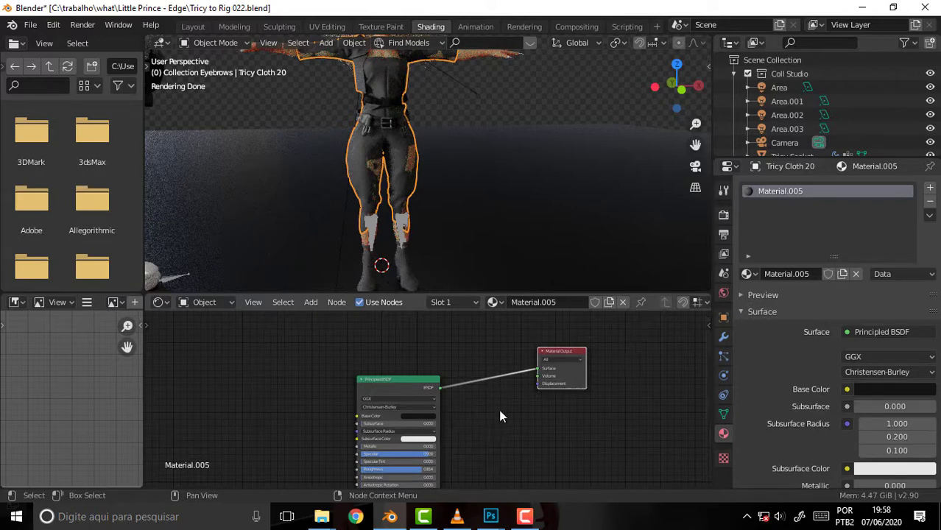
pyautogui.moveTo(501, 420); pyautogui.dragTo(525, 457, button='middle')
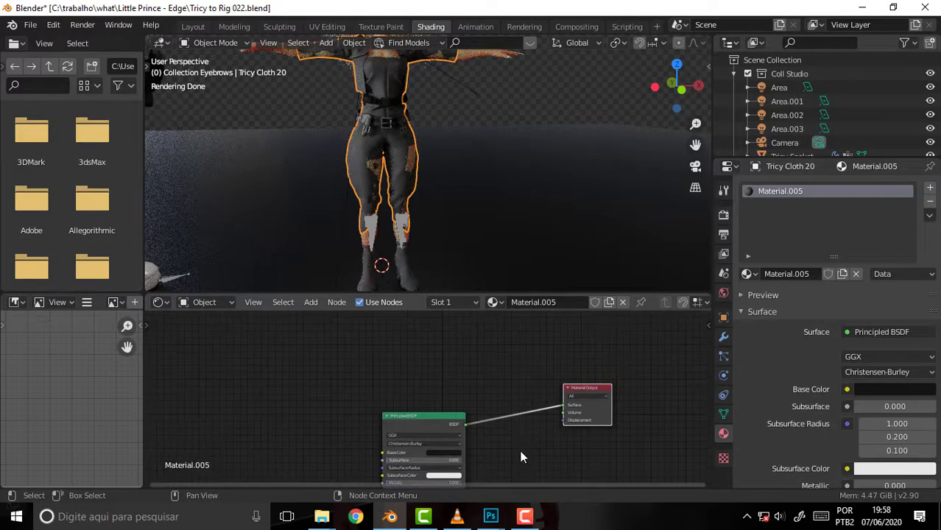
# Drag star2.png from the tex folder into the Shader Editor as an Image Texture node
pyautogui.moveTo(322, 517)
pyautogui.click(280, 475)
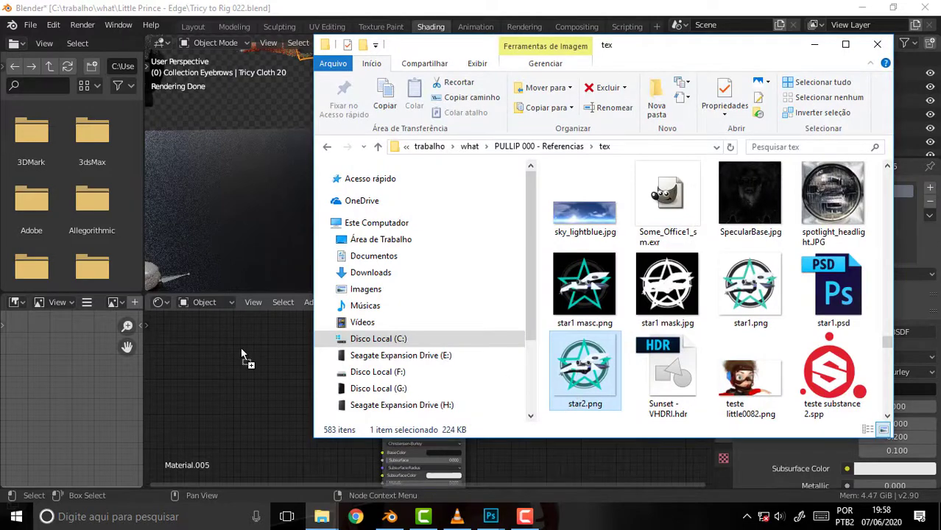
pyautogui.moveTo(240, 350); pyautogui.dragTo(240, 350)
pyautogui.click(549, 467)
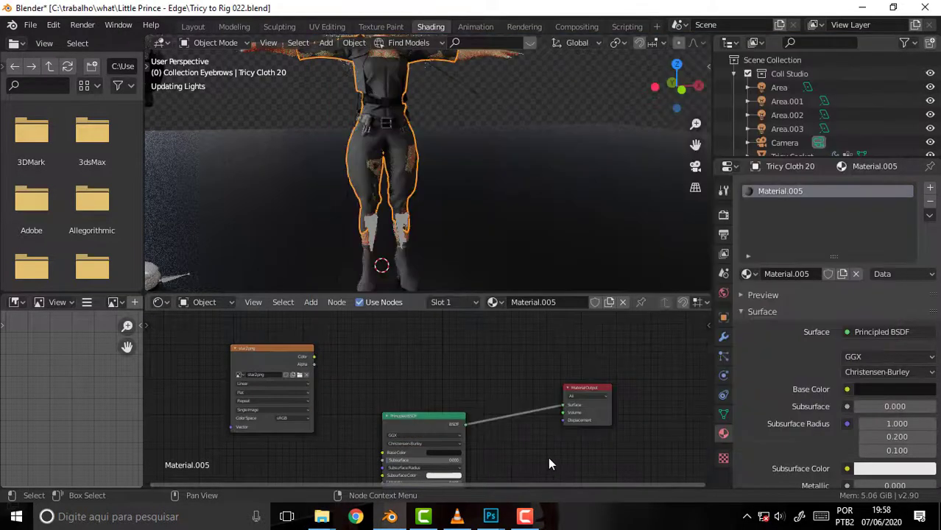
pyautogui.moveTo(274, 348)
pyautogui.mouseDown()
pyautogui.moveTo(340, 333)
pyautogui.moveTo(318, 330)
pyautogui.mouseUp()
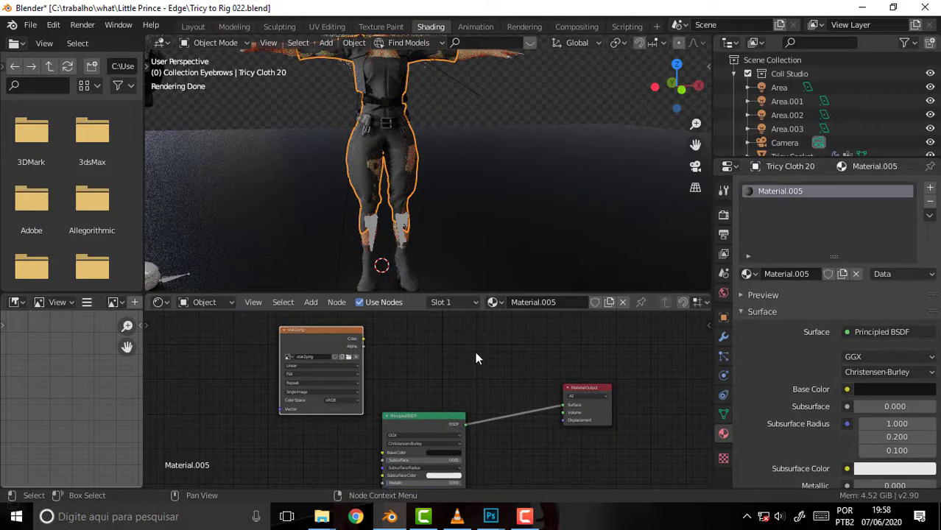
# Add a Mix Shader combining Principled BSDF and star2.png colour, feeding Material Output Surface
pyautogui.hotkey('shift', 'a')
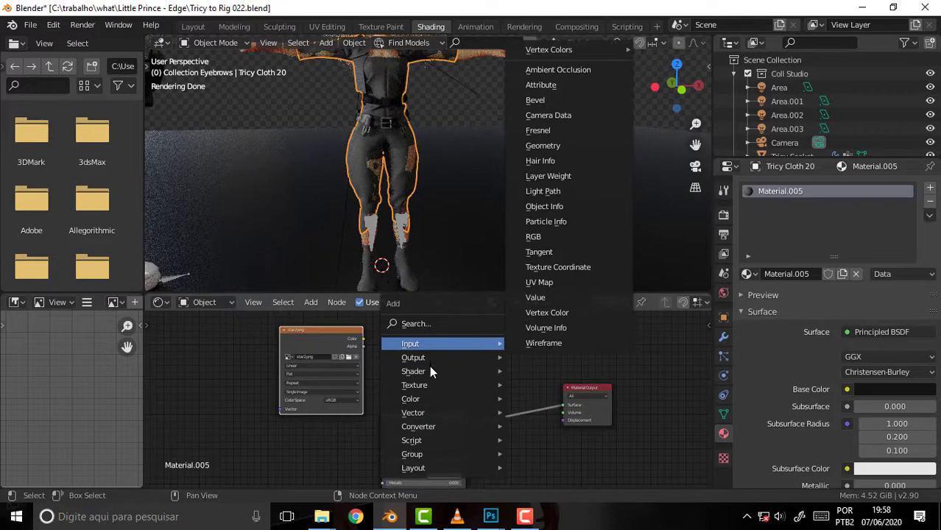
pyautogui.moveTo(413, 371)
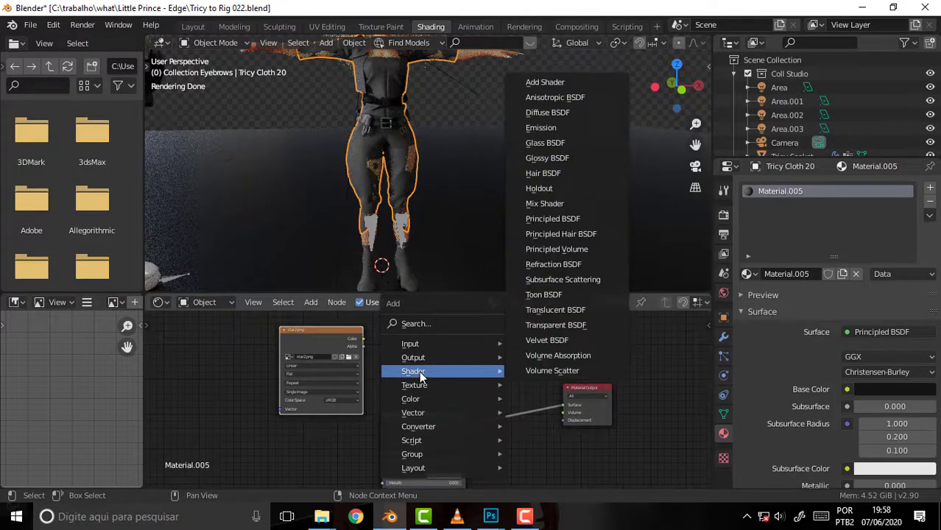
pyautogui.click(572, 206)
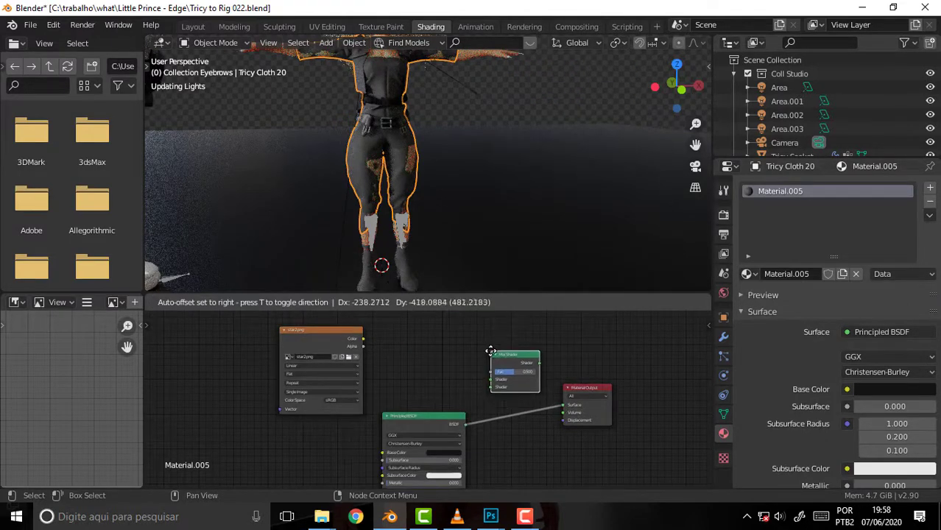
pyautogui.click(491, 351)
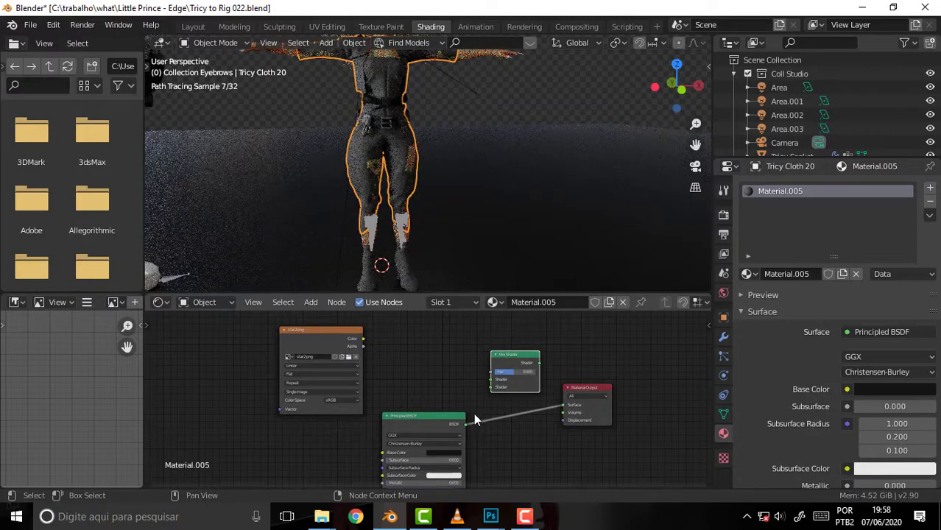
pyautogui.moveTo(466, 425); pyautogui.dragTo(492, 387)
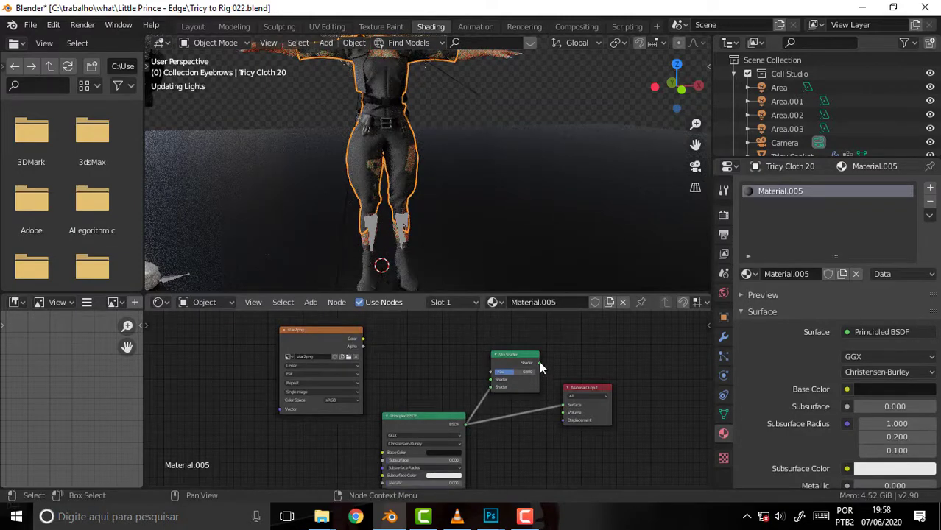
pyautogui.moveTo(539, 362); pyautogui.dragTo(548, 380)
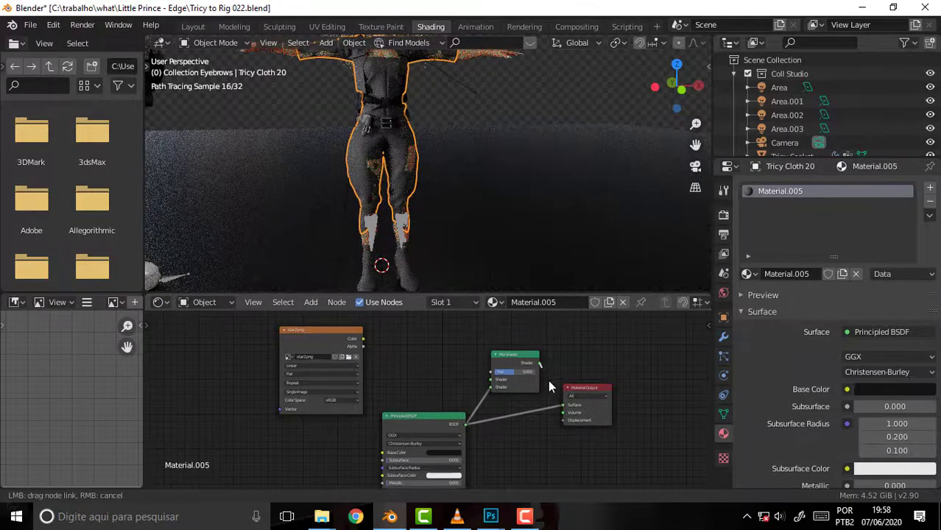
pyautogui.moveTo(563, 415); pyautogui.dragTo(562, 411)
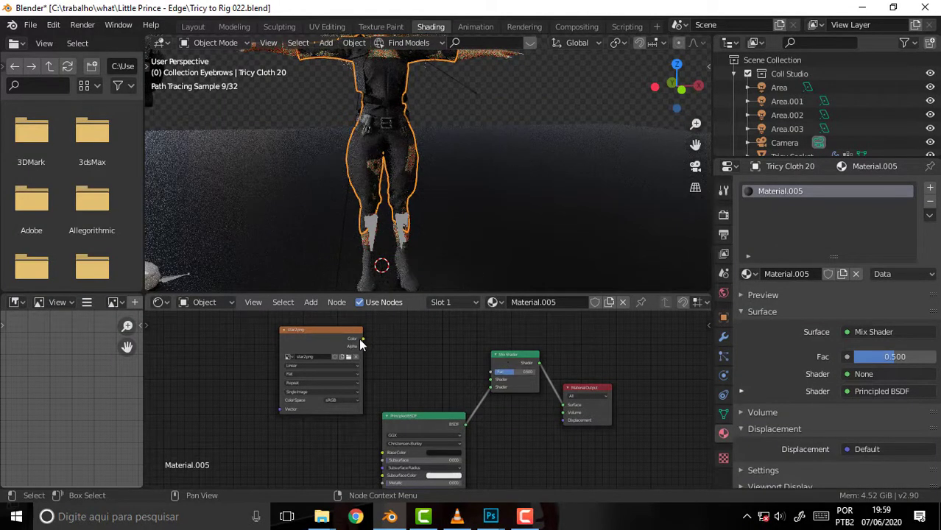
pyautogui.moveTo(363, 340); pyautogui.dragTo(489, 380)
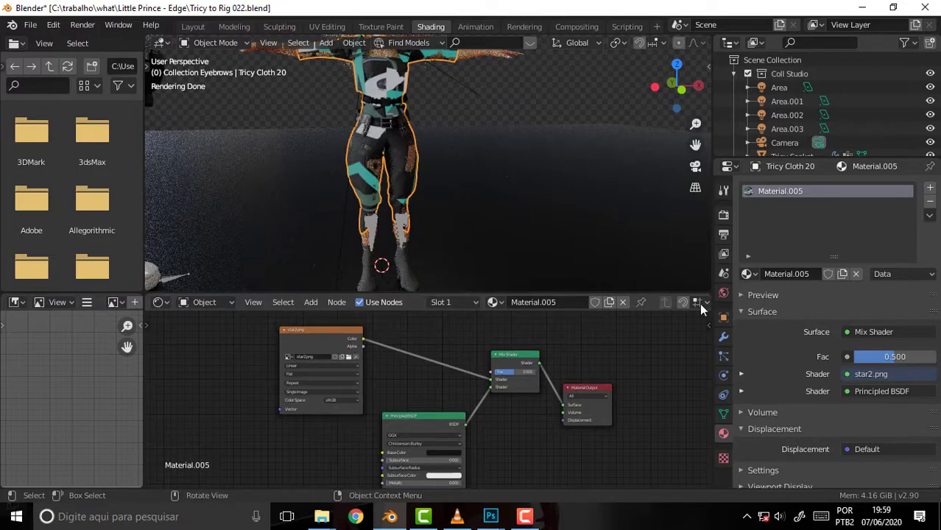
# Add a new UV map under UV_Map in Object Data properties and rename it 'Star'
pyautogui.click(722, 417)
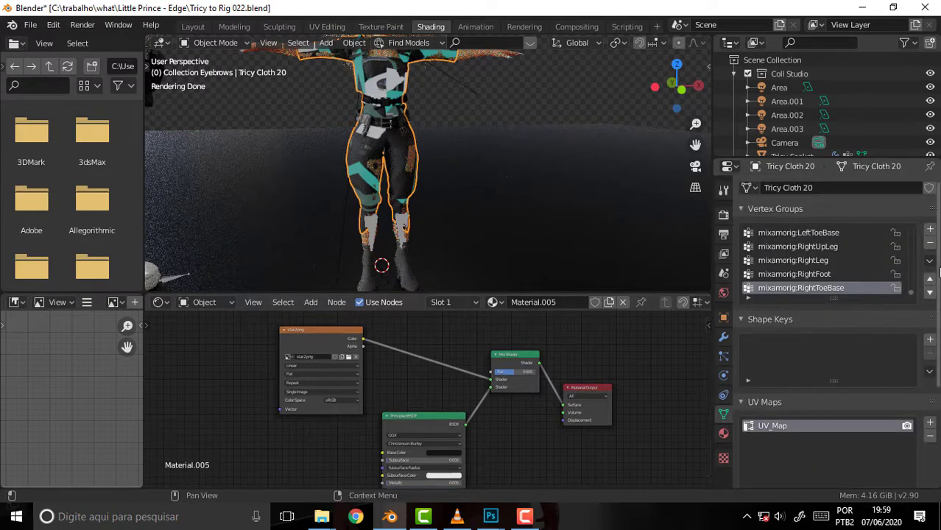
pyautogui.scroll(-3, 937, 353)
pyautogui.scroll(-2, 937, 353)
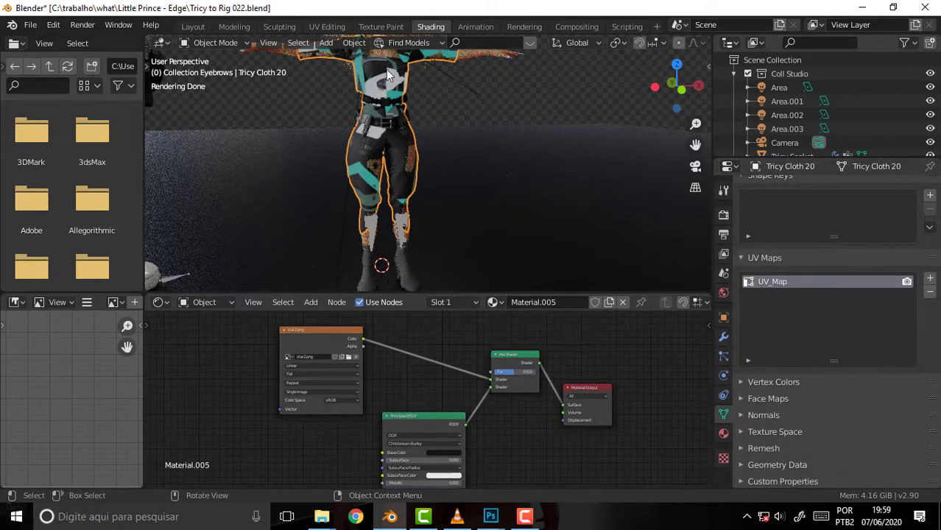
pyautogui.click(930, 279)
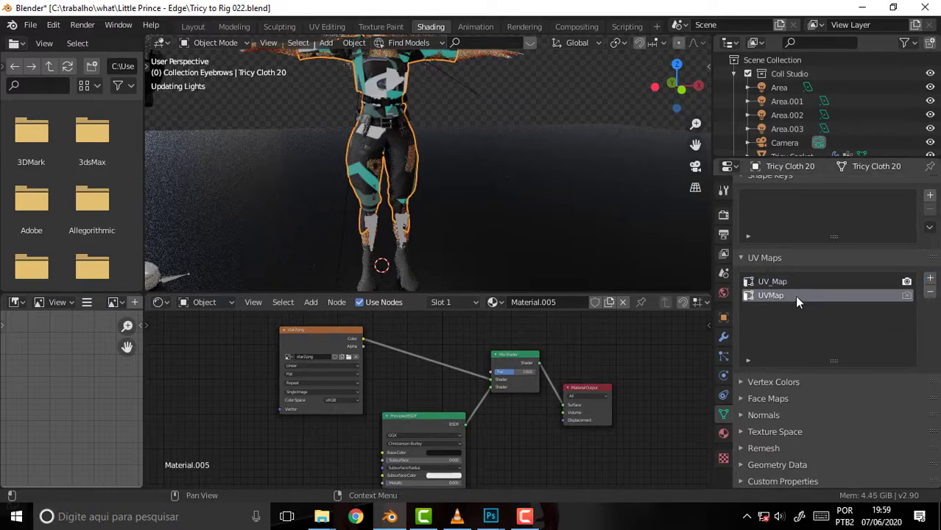
pyautogui.doubleClick(773, 296)
pyautogui.write('Star')
pyautogui.press('BackSpace')
pyautogui.press('BackSpace')
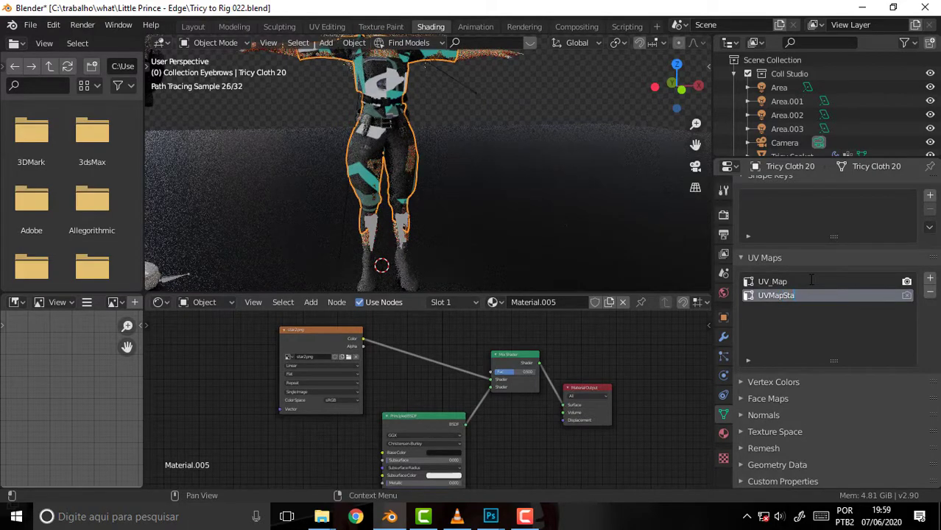
pyautogui.press('BackSpace')
pyautogui.press('BackSpace')
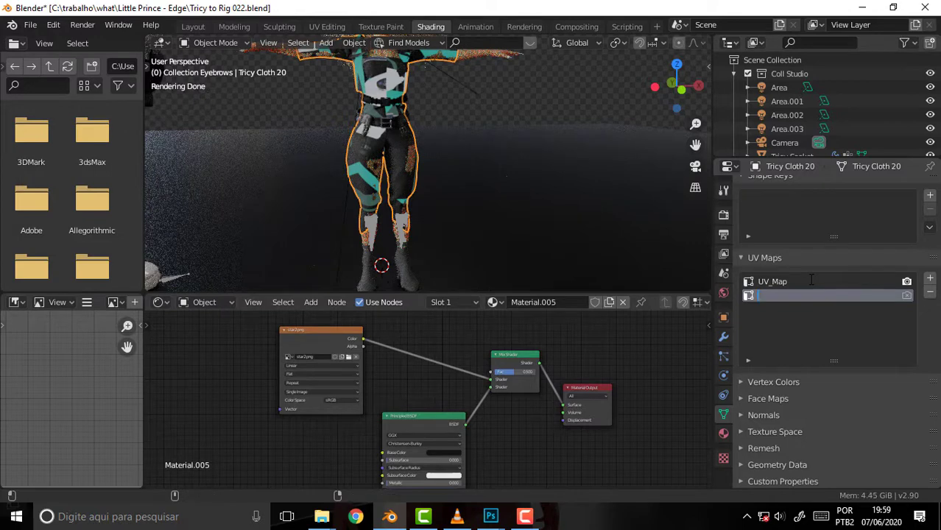
pyautogui.write('Star')
pyautogui.press('Return')
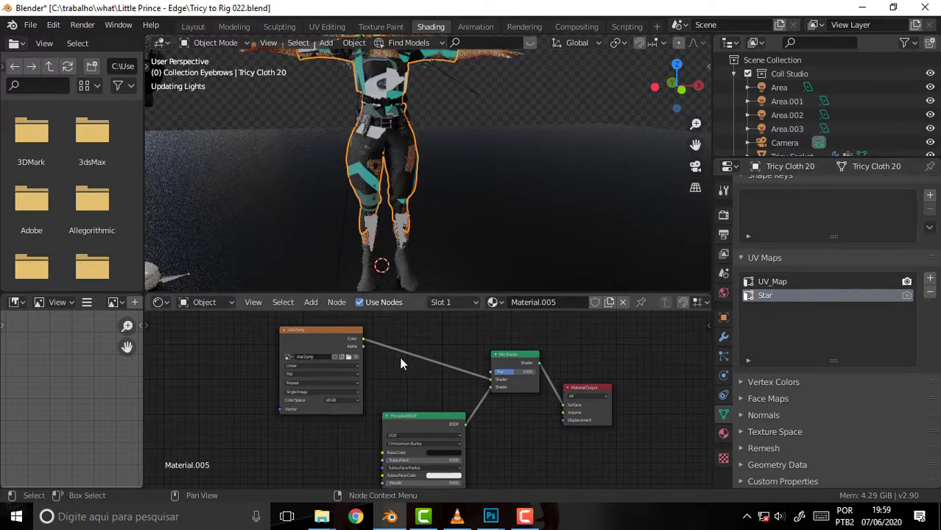
pyautogui.moveTo(382, 383); pyautogui.dragTo(455, 397, button='middle')
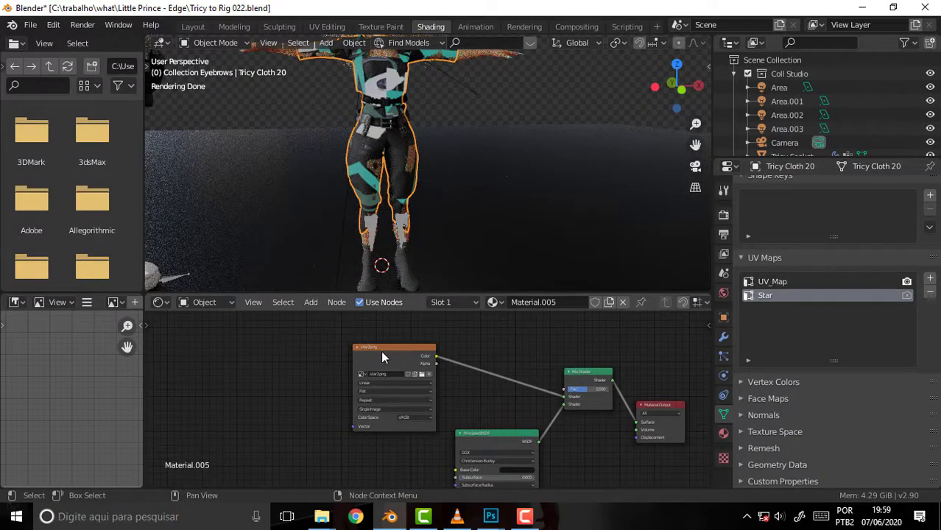
# Add a UV Map node set to Star and link its UV output to star2.png's Vector input
pyautogui.hotkey('shift', 'a')
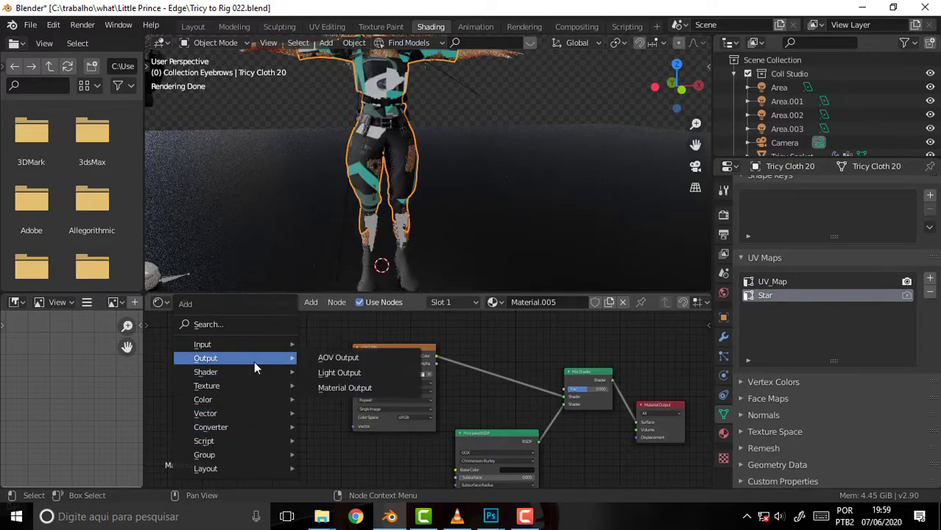
pyautogui.moveTo(203, 344)
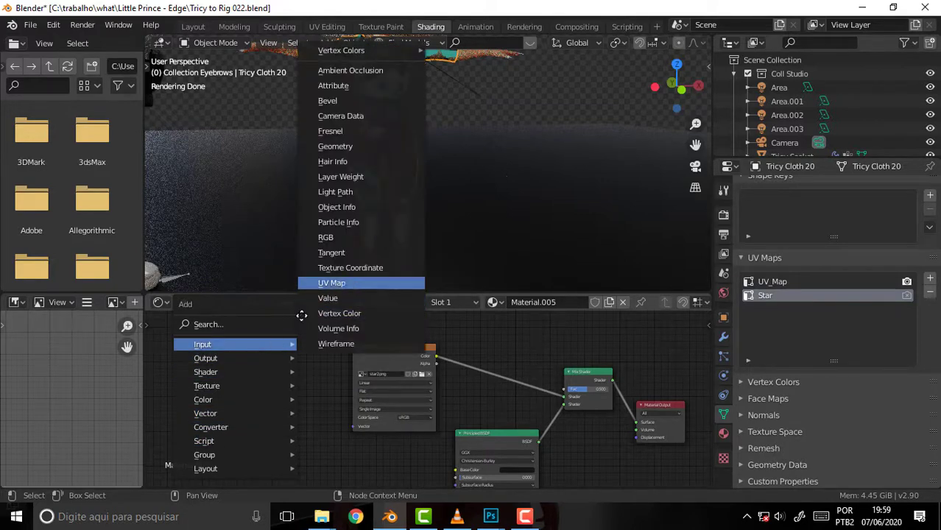
pyautogui.click(331, 283)
pyautogui.click(298, 360)
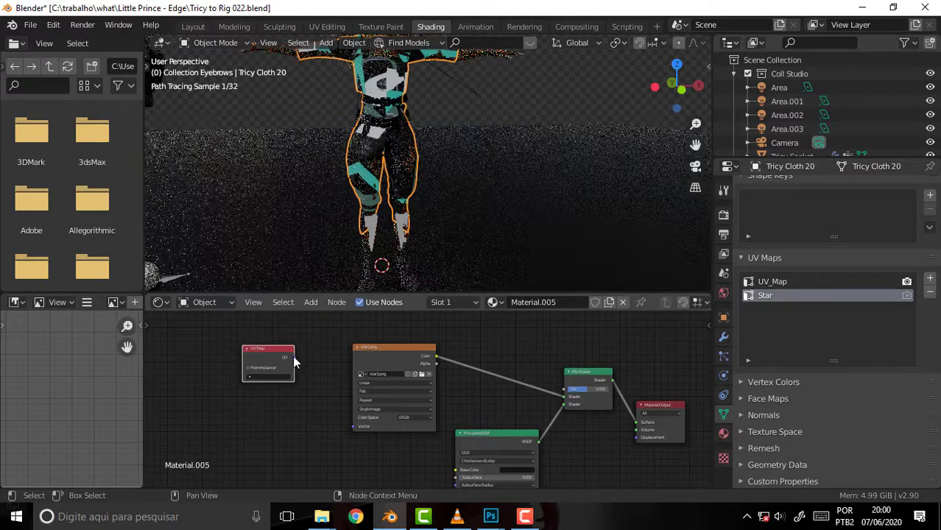
pyautogui.moveTo(293, 356); pyautogui.dragTo(358, 428)
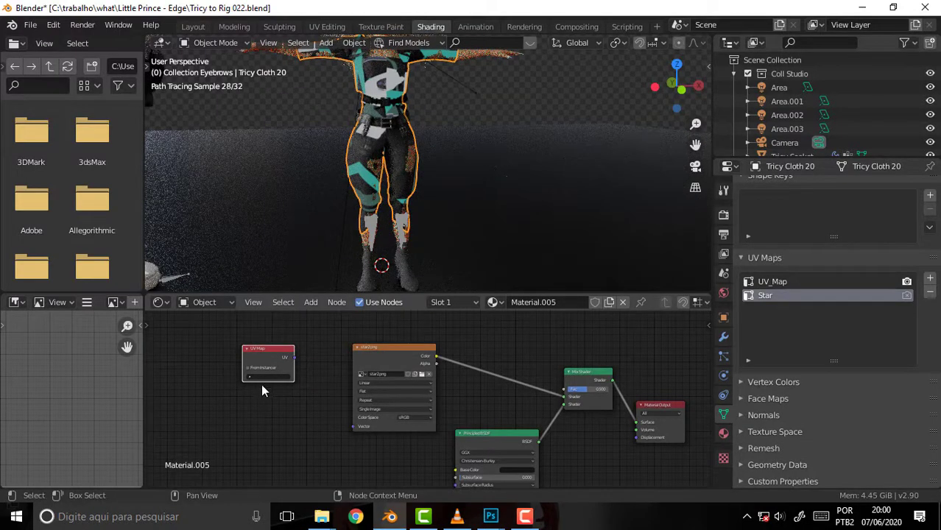
pyautogui.moveTo(293, 357); pyautogui.dragTo(354, 427)
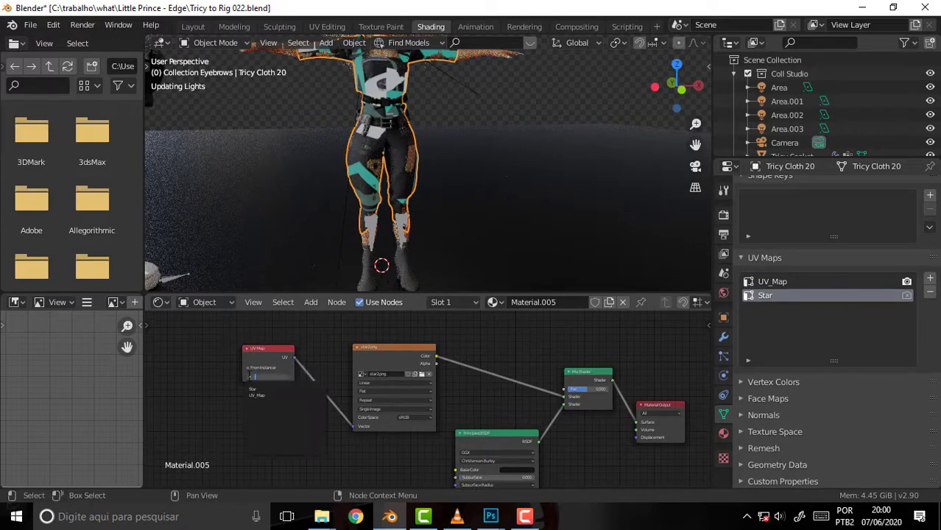
pyautogui.click(250, 375)
pyautogui.click(258, 389)
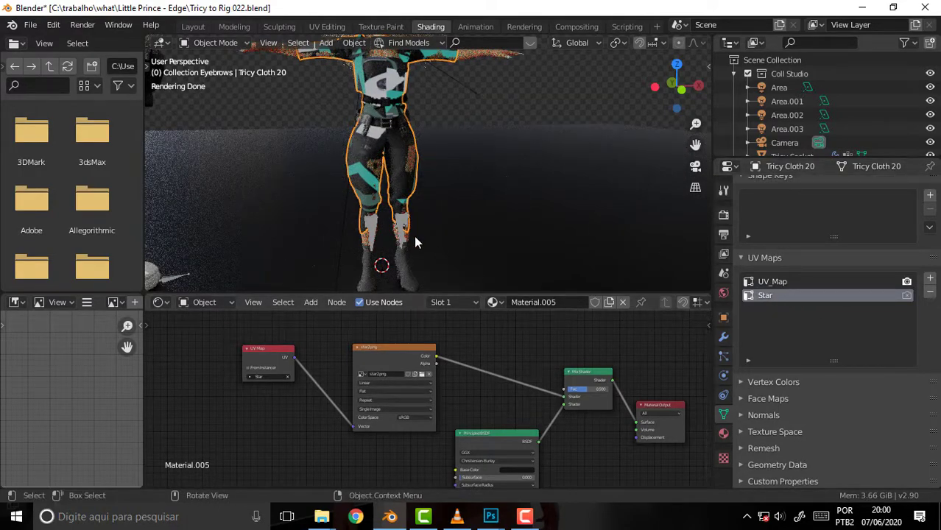
# Switch to UV Editing, widen the UV editor, and display star2.png behind the cloth's UV islands
pyautogui.click(328, 27)
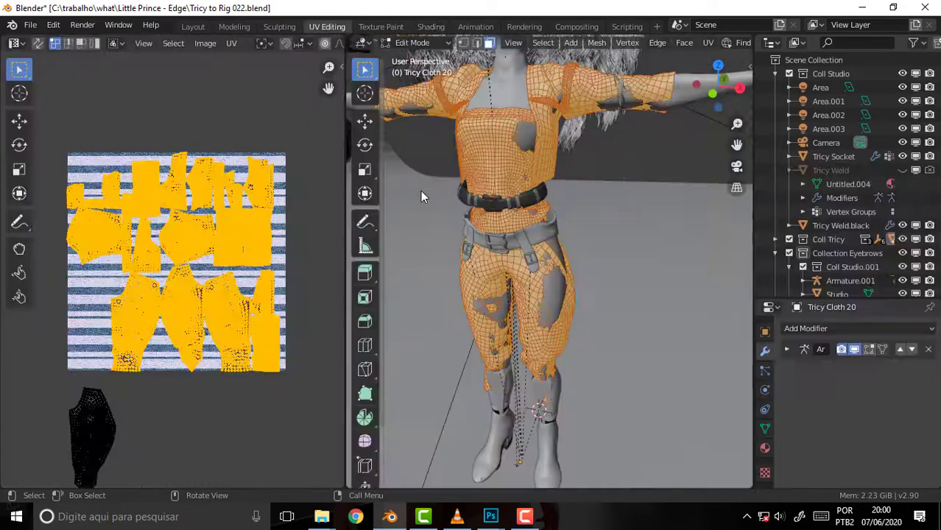
pyautogui.moveTo(252, 128)
pyautogui.mouseDown(button='middle')
pyautogui.moveTo(311, 115)
pyautogui.moveTo(277, 111)
pyautogui.mouseUp(button='middle')
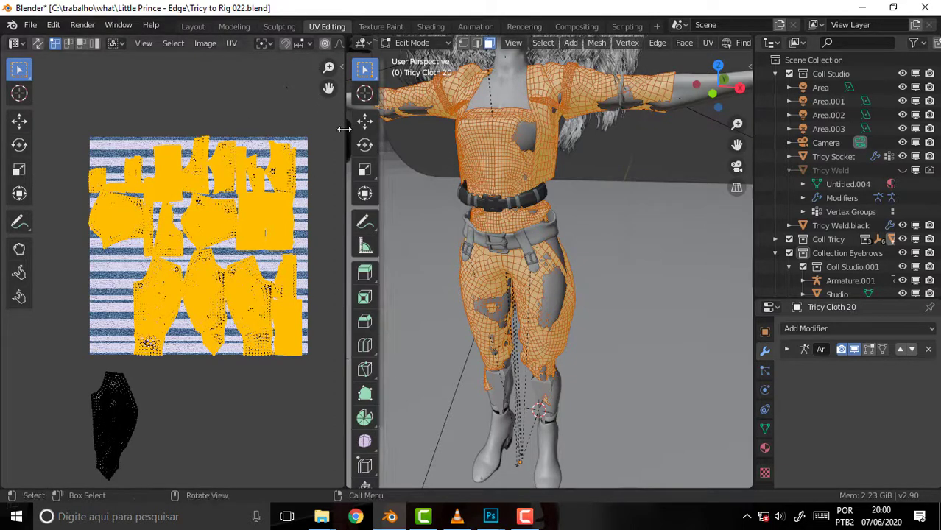
pyautogui.moveTo(349, 130); pyautogui.dragTo(467, 129)
pyautogui.click(373, 46)
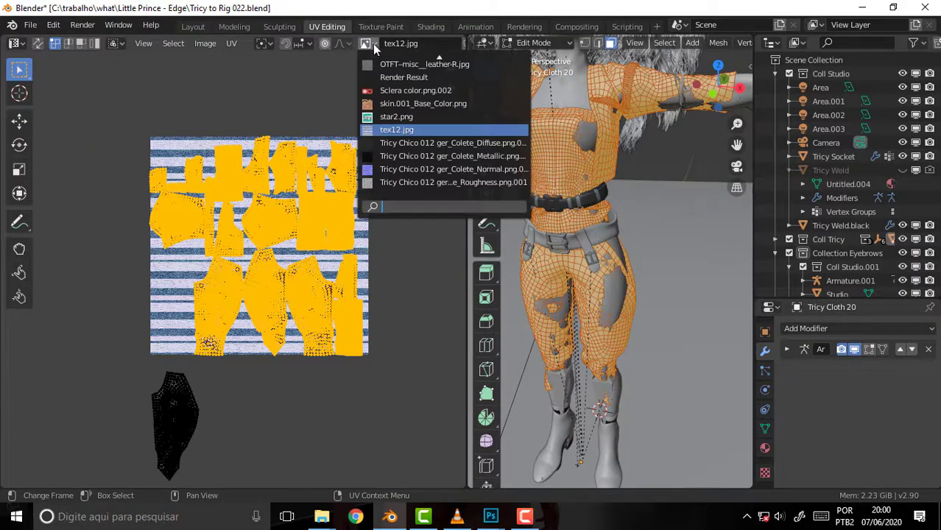
pyautogui.click(396, 117)
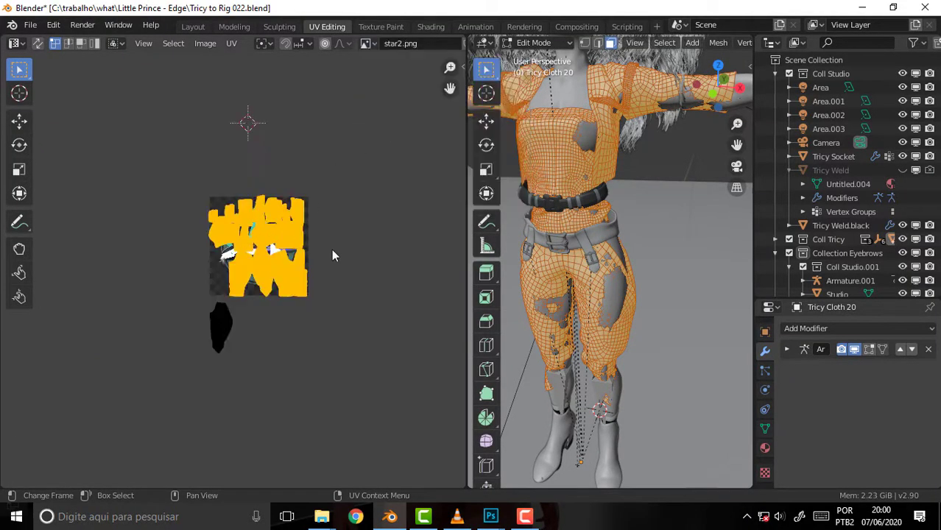
pyautogui.scroll(5, 329, 248)
pyautogui.scroll(-2, 329, 248)
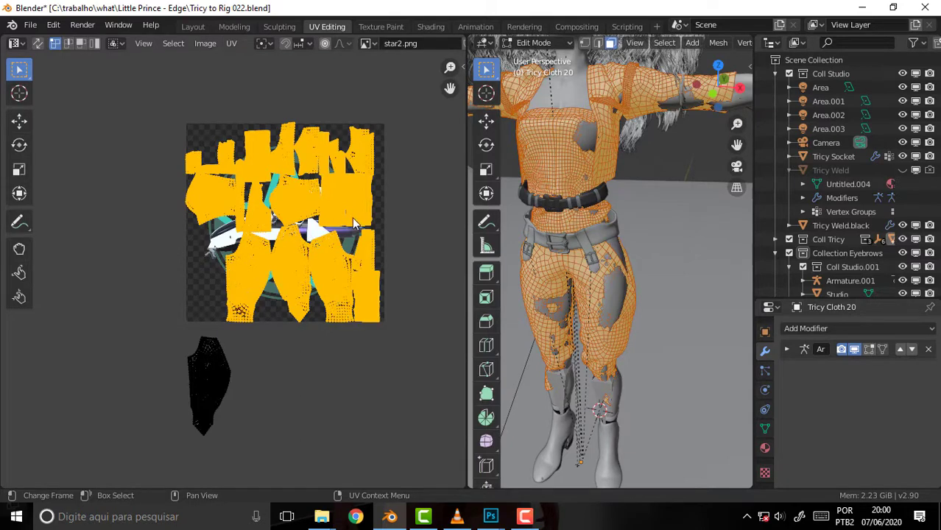
# Shrink the UV islands and move the small yellow island into star2.png's top-right corner
pyautogui.press('s')
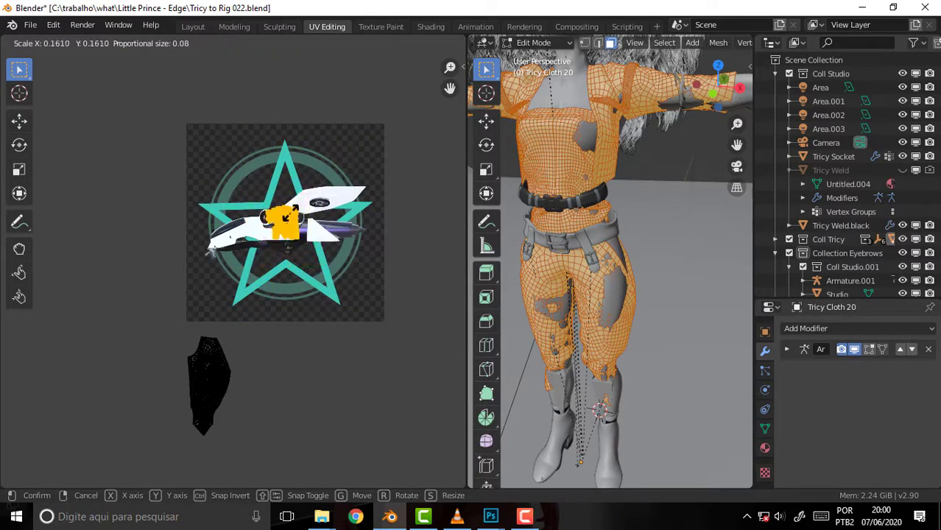
pyautogui.click(285, 219)
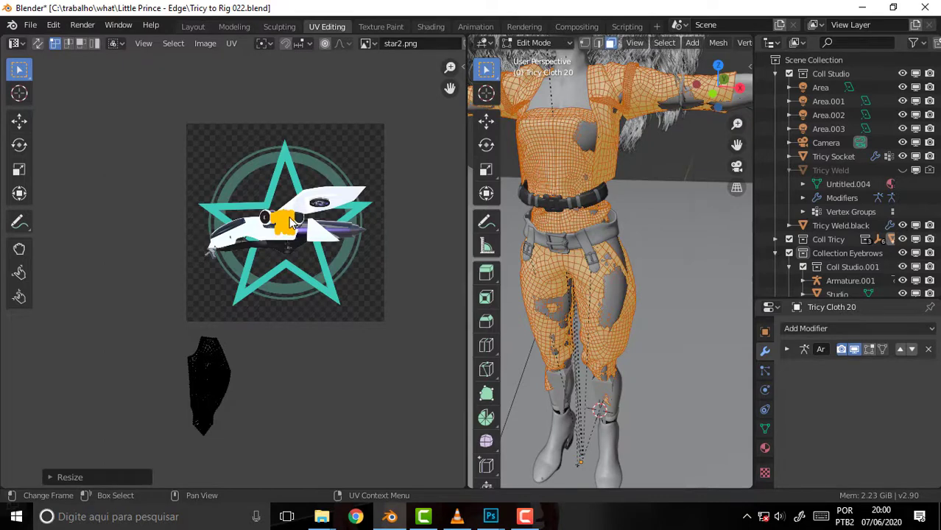
pyautogui.press('g')
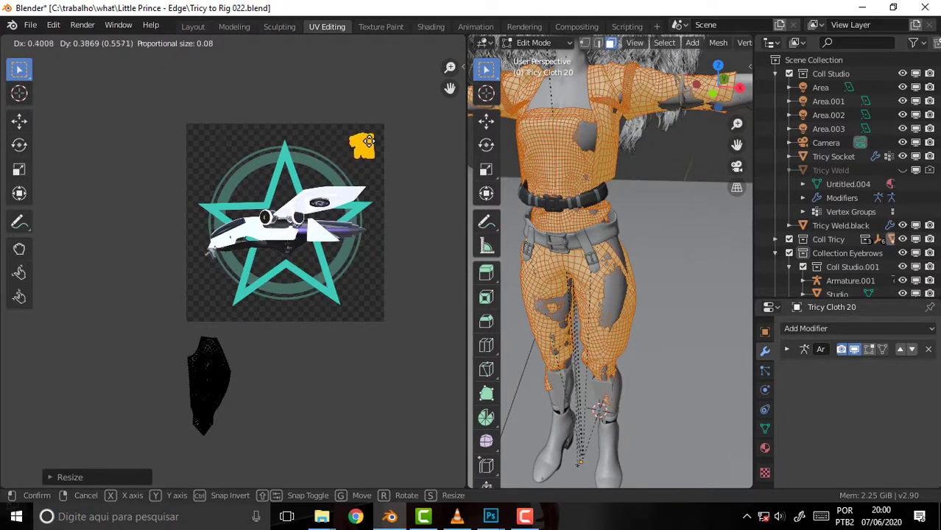
pyautogui.click(369, 143)
pyautogui.press('s')
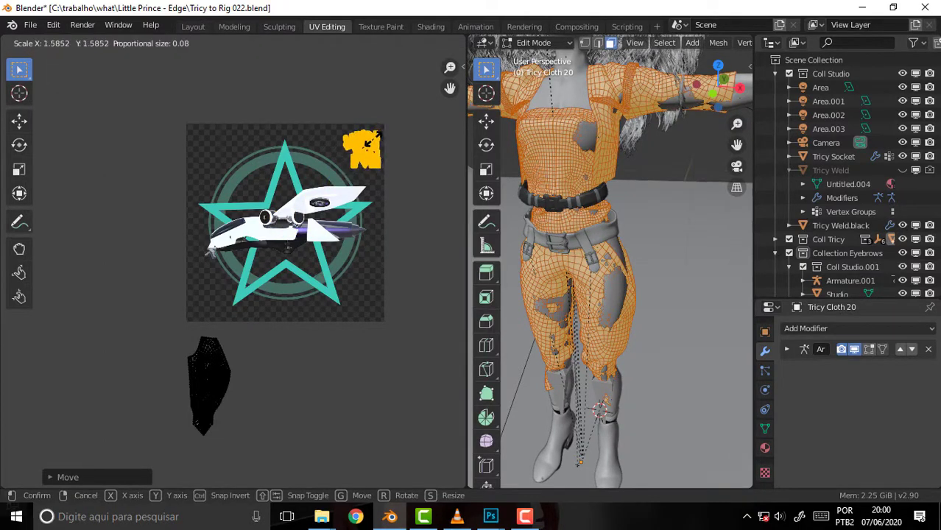
pyautogui.click(370, 141)
pyautogui.press('g')
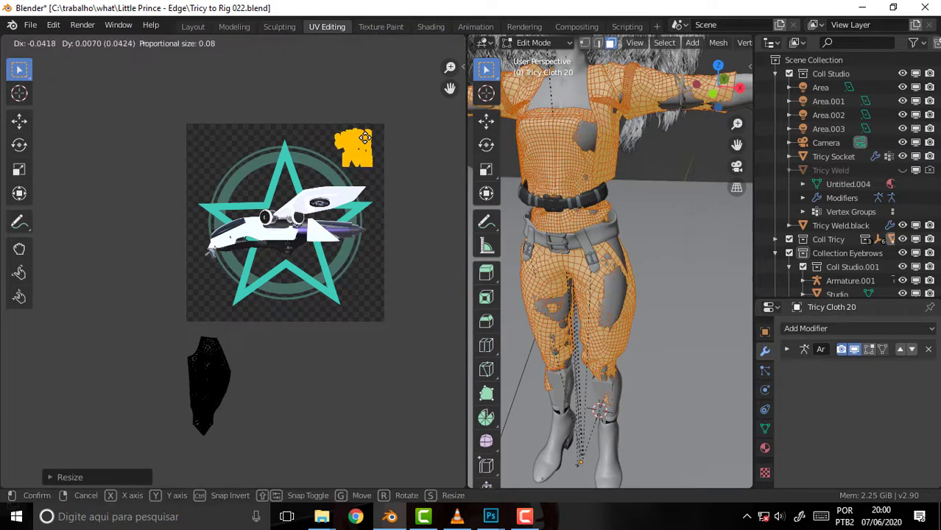
pyautogui.click(366, 144)
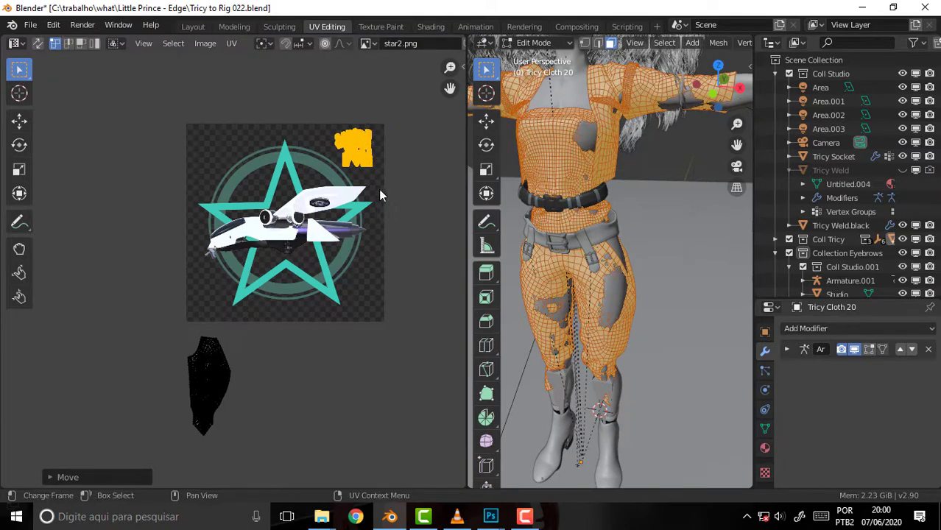
# Select the leg's whole UV island, scale it up, and move it over the star logo
pyautogui.click(218, 365)
pyautogui.hotkey('ctrl', 'l')
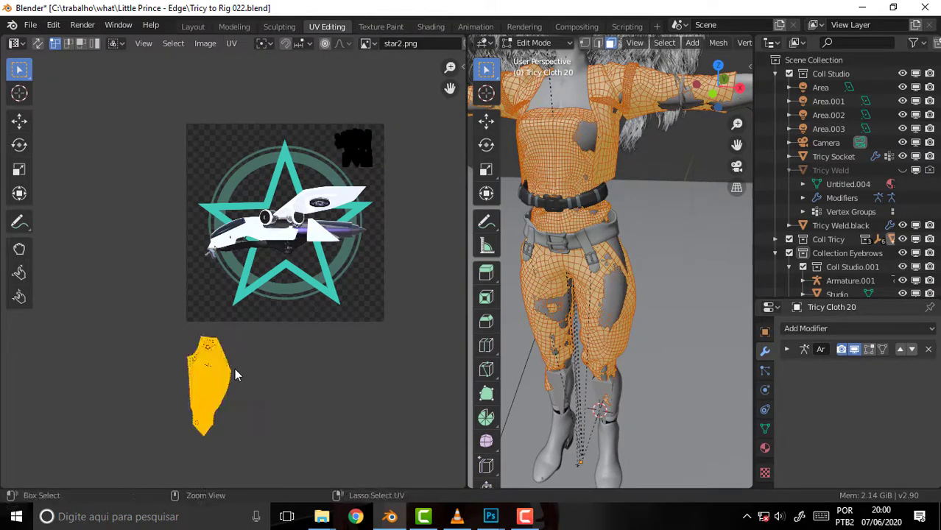
pyautogui.press('s')
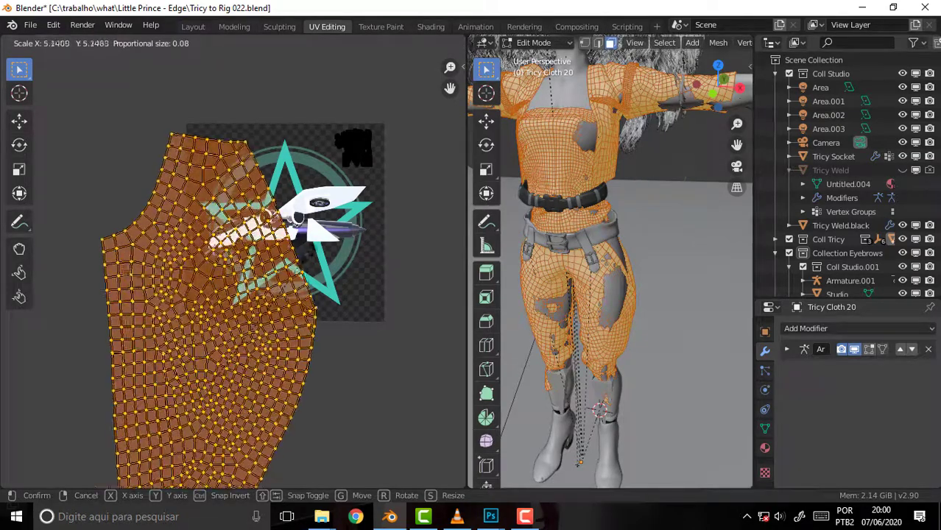
pyautogui.click(237, 300)
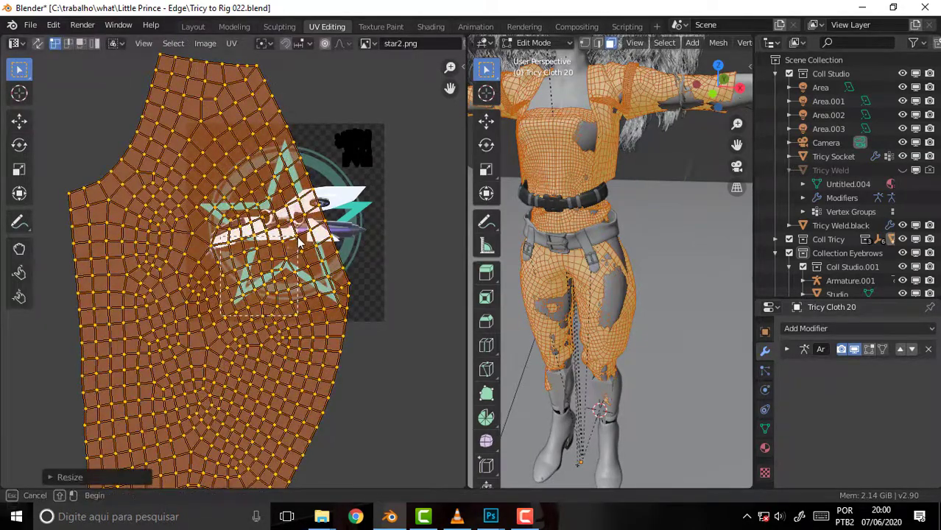
pyautogui.click(254, 274)
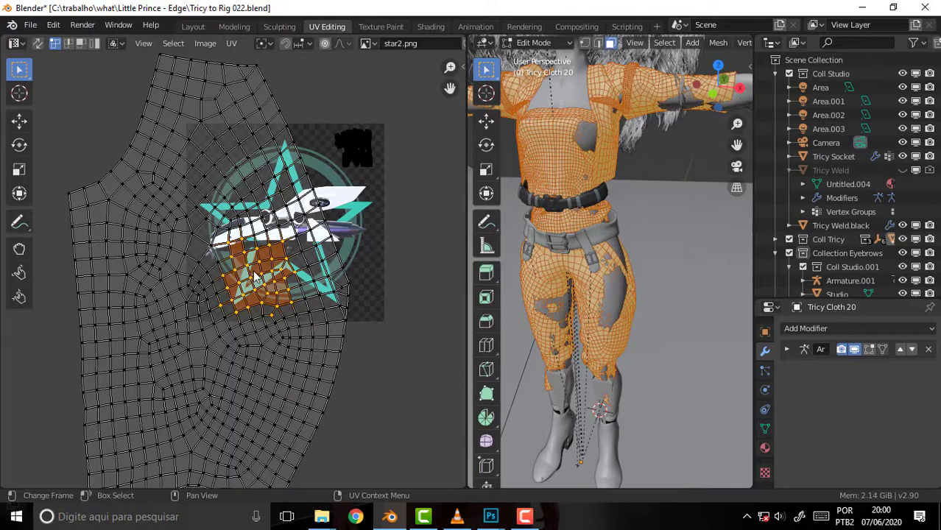
pyautogui.hotkey('ctrl', 'l')
pyautogui.press('g')
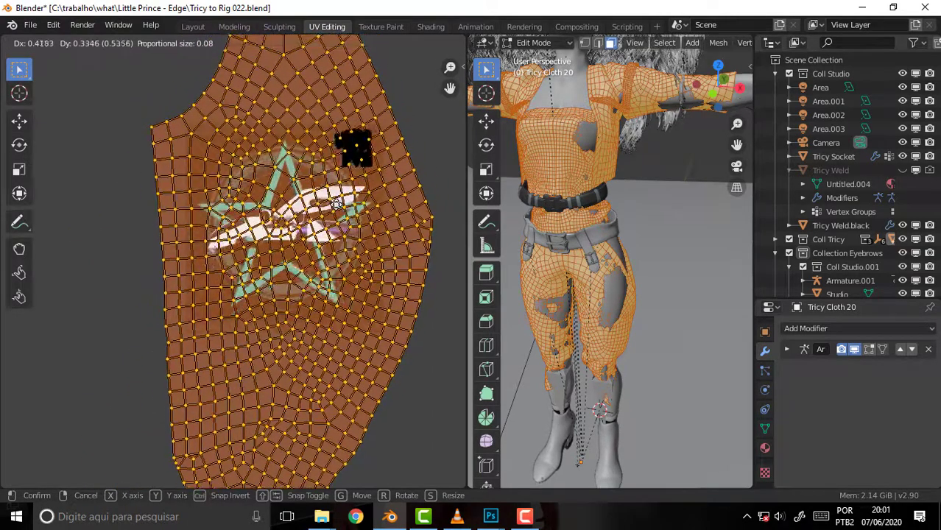
pyautogui.click(330, 205)
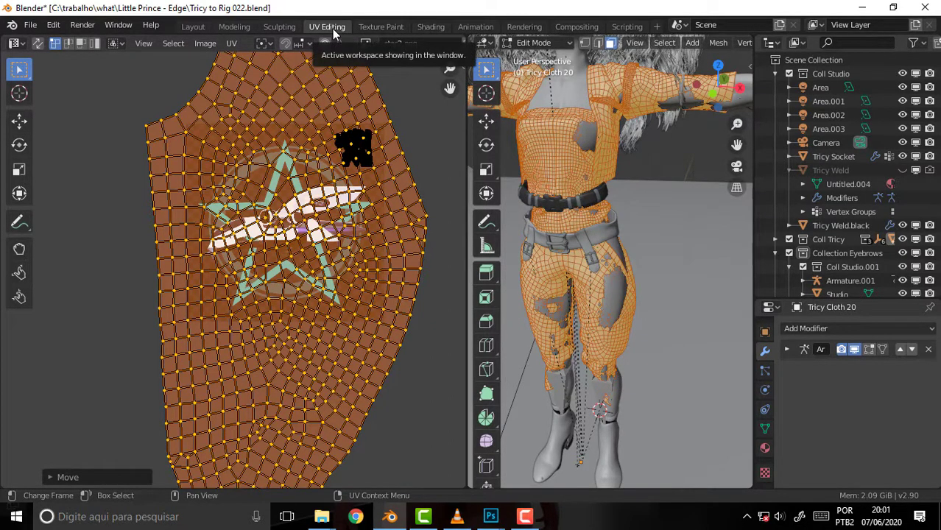
# Set the star2.png Image Texture extension to Clip, then begin a proportional UV move in UV Editing
pyautogui.click(430, 27)
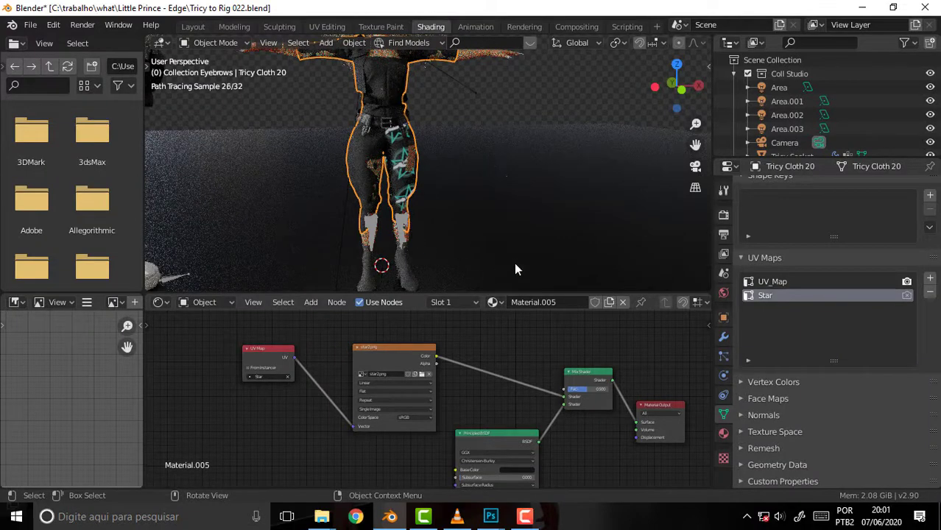
pyautogui.click(396, 403)
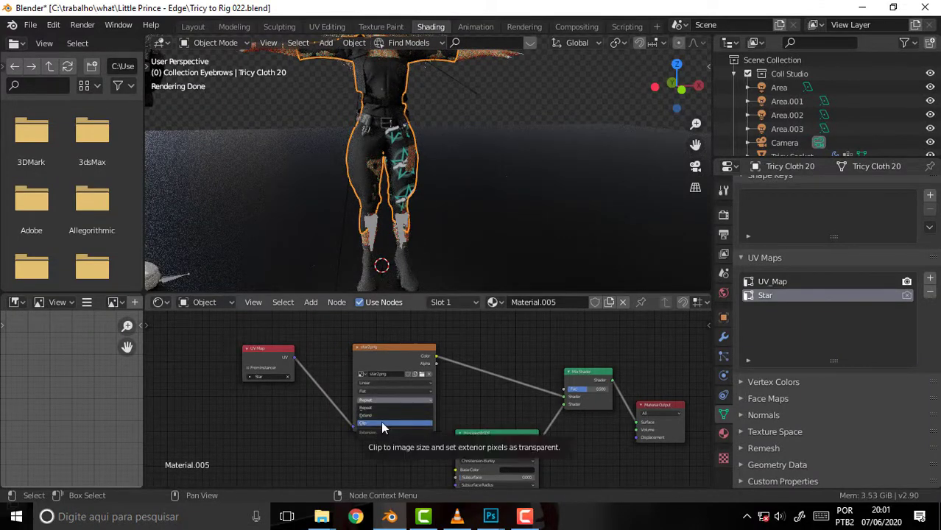
pyautogui.click(382, 425)
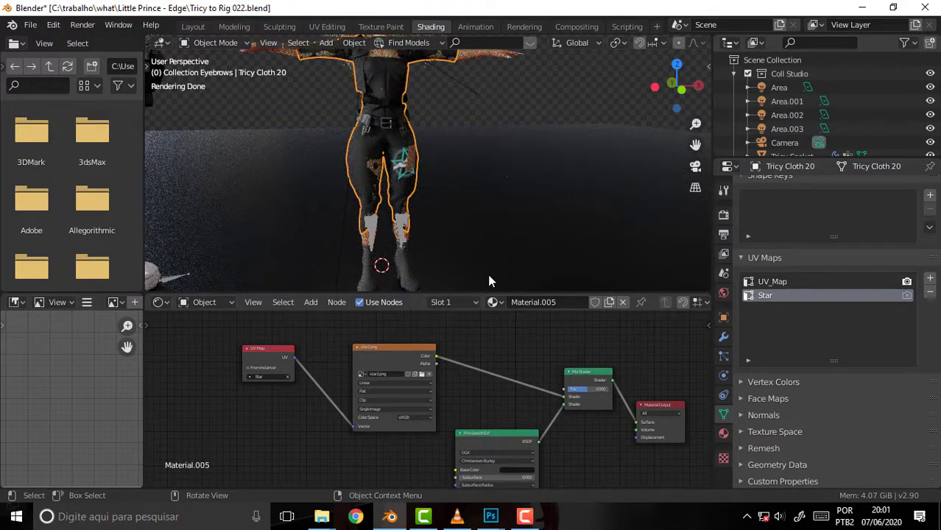
pyautogui.click(327, 27)
pyautogui.press('g')
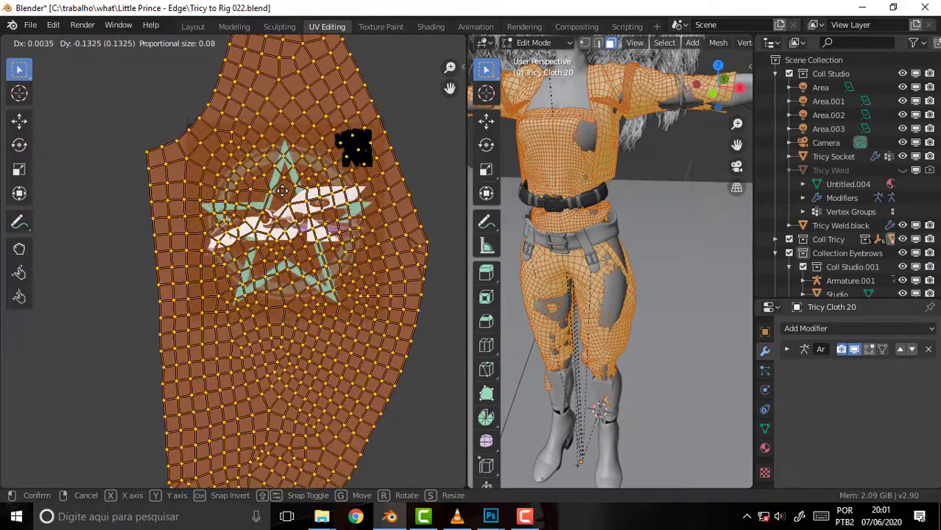
# Confirm the proportional UV move around the star and preview the result in the Shading workspace
pyautogui.click(282, 214)
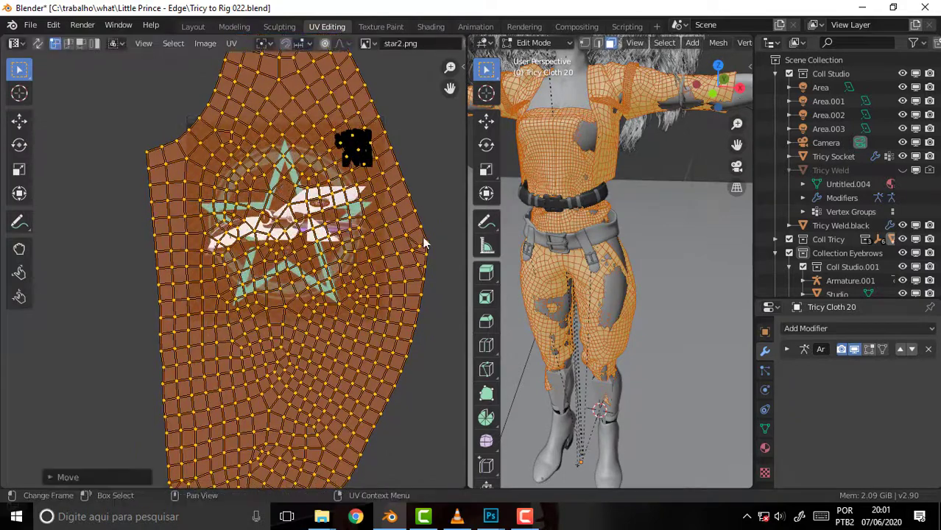
pyautogui.click(431, 27)
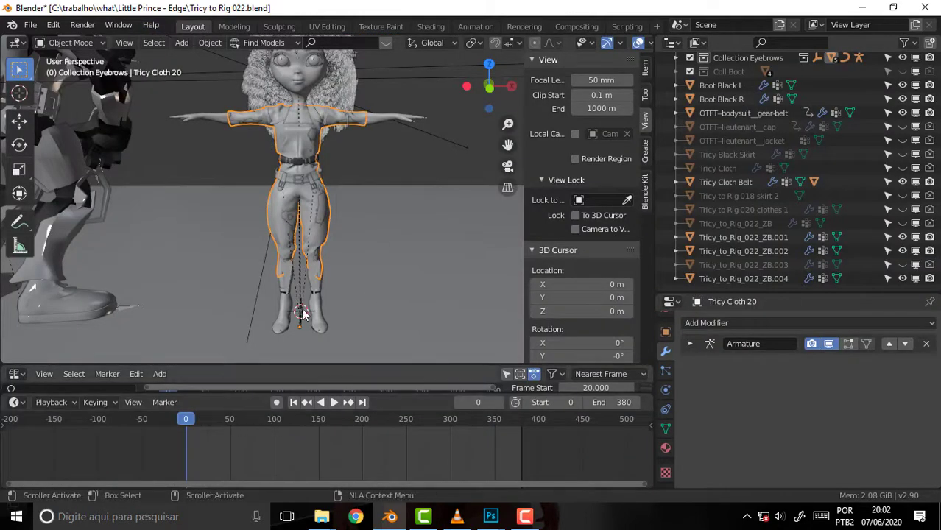
# View through the scene camera with playback stopped at frame 178, zoomed out
pyautogui.press('KP_0')
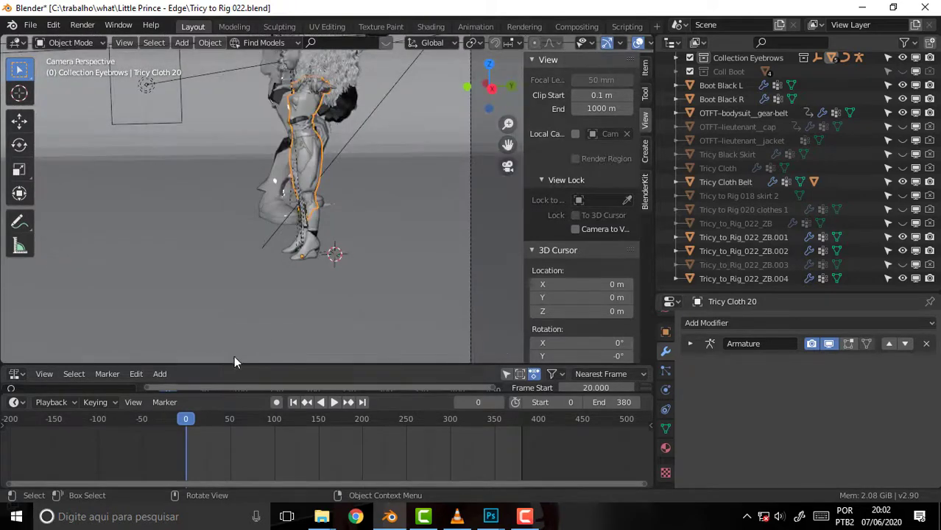
pyautogui.moveTo(339, 424)
pyautogui.mouseDown()
pyautogui.moveTo(363, 425)
pyautogui.moveTo(342, 422)
pyautogui.mouseUp()
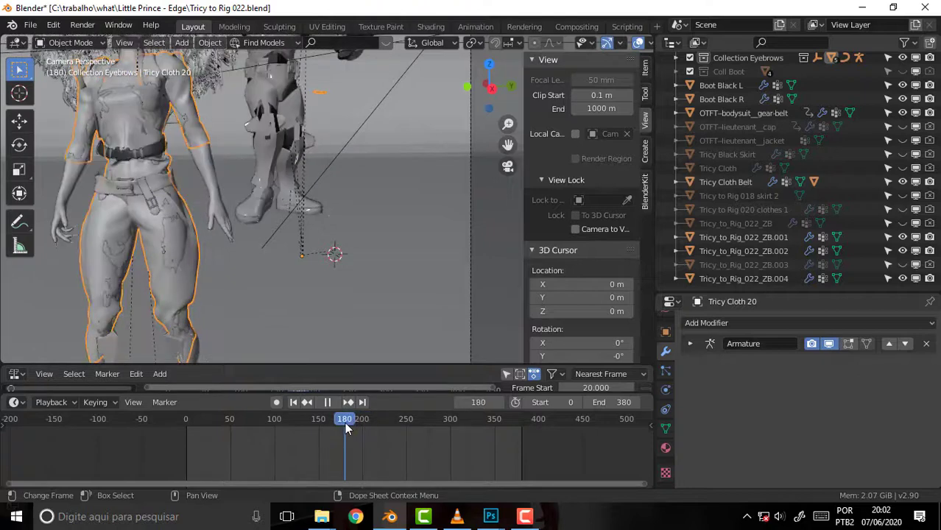
pyautogui.press('space')
pyautogui.scroll(-2, 349, 231)
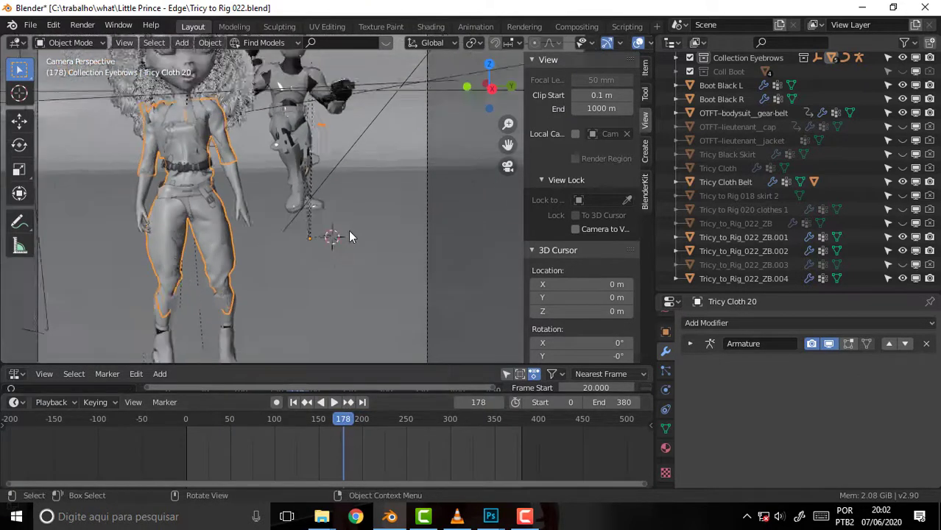
pyautogui.scroll(-2, 349, 230)
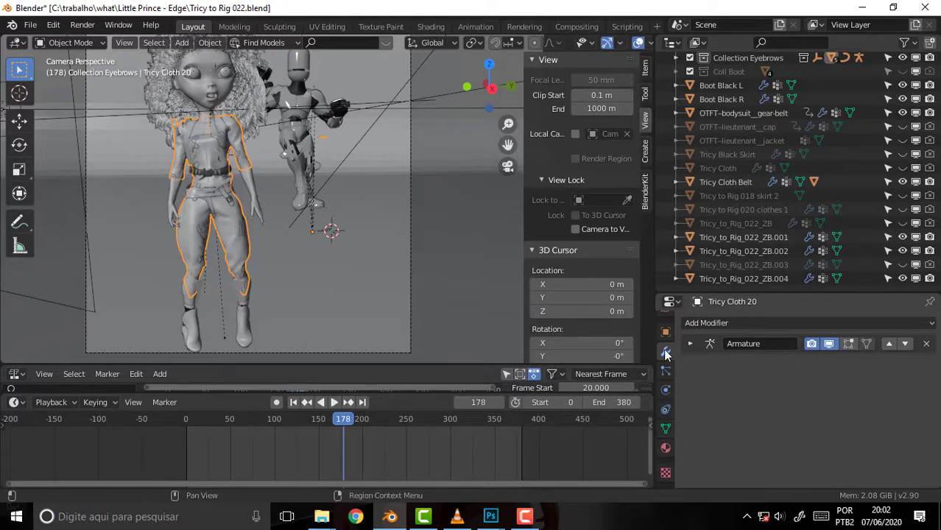
# Add a Solidify modifier after the Armature modifier with offset 1 and thickness 0.4 m
pyautogui.click(849, 324)
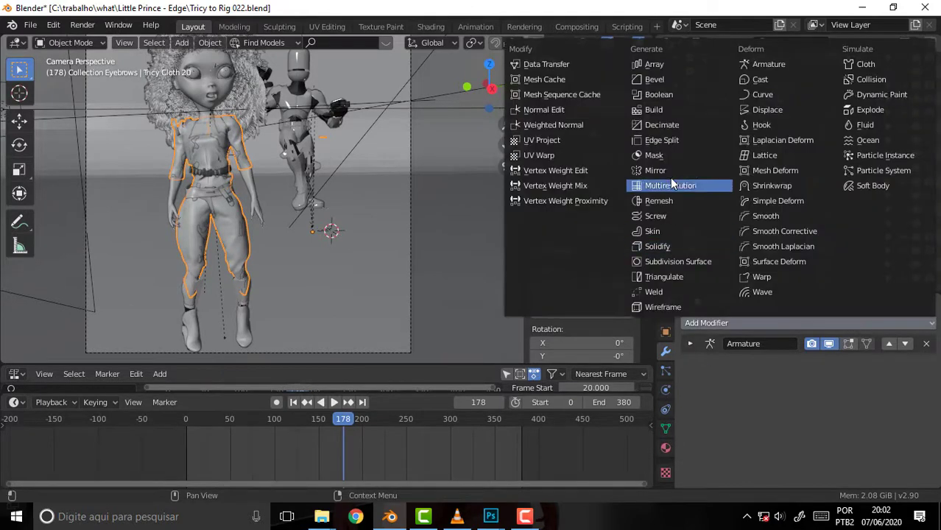
pyautogui.click(662, 246)
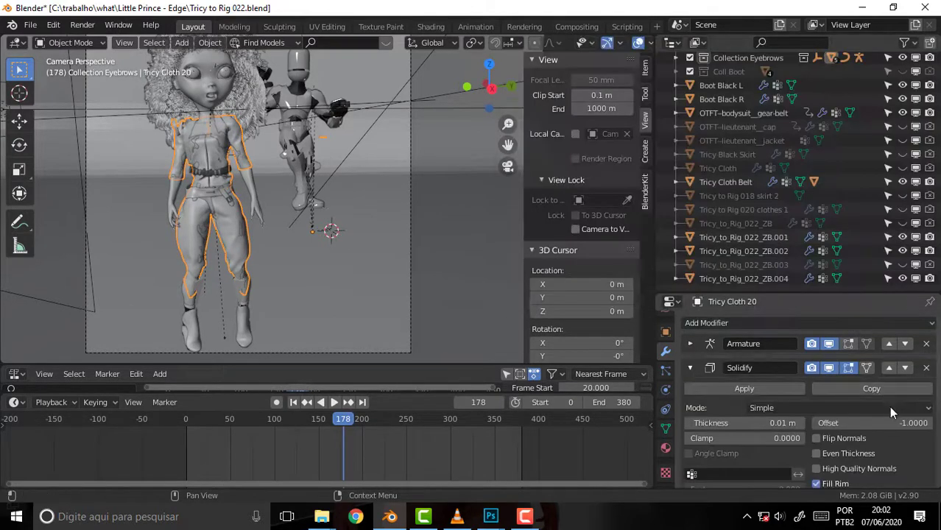
pyautogui.click(869, 423)
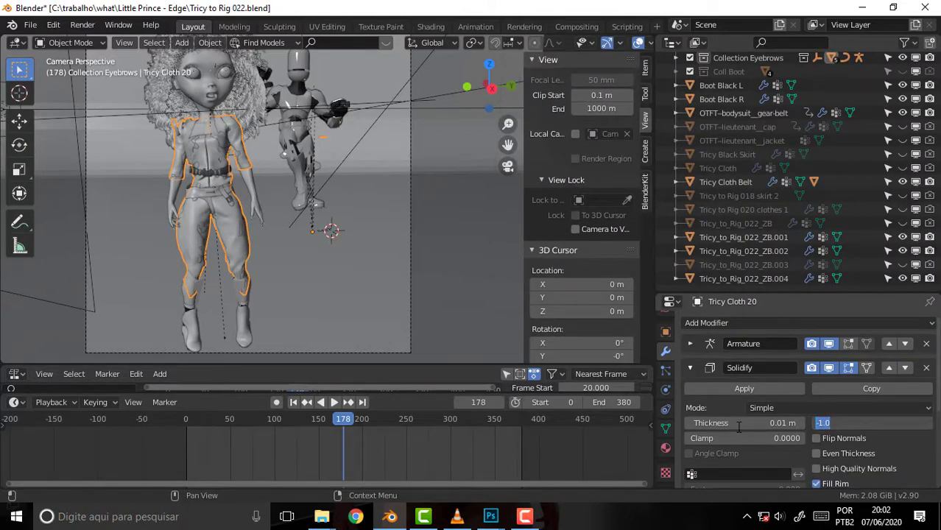
pyautogui.write('1')
pyautogui.press('Return')
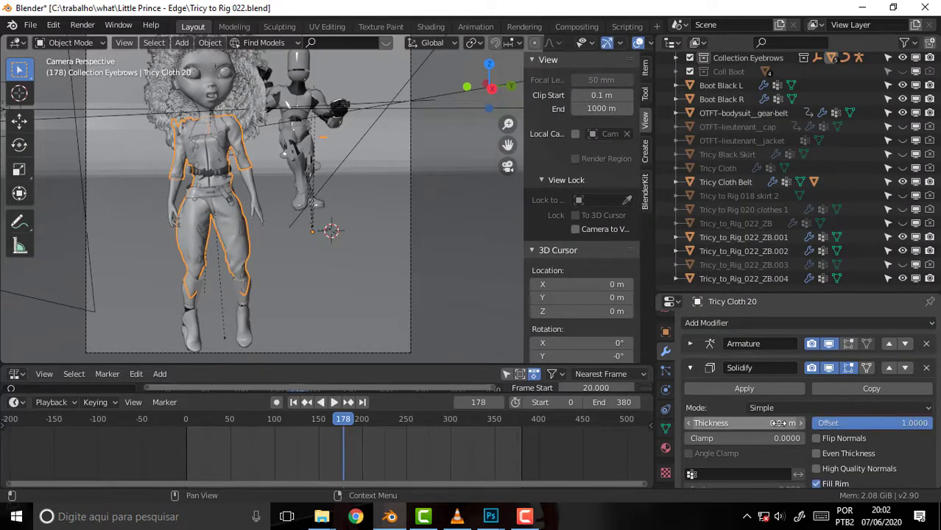
pyautogui.click(774, 422)
pyautogui.click(706, 424)
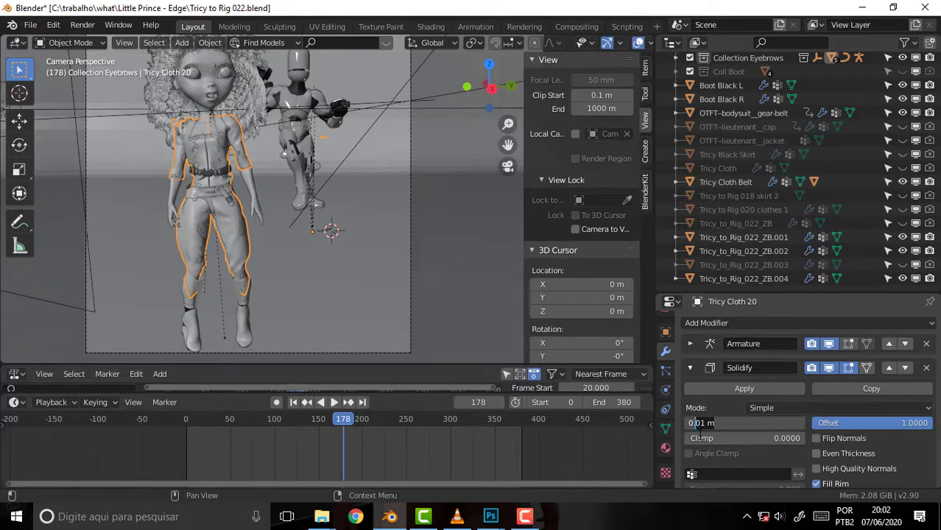
pyautogui.write('0.4')
pyautogui.press('Return')
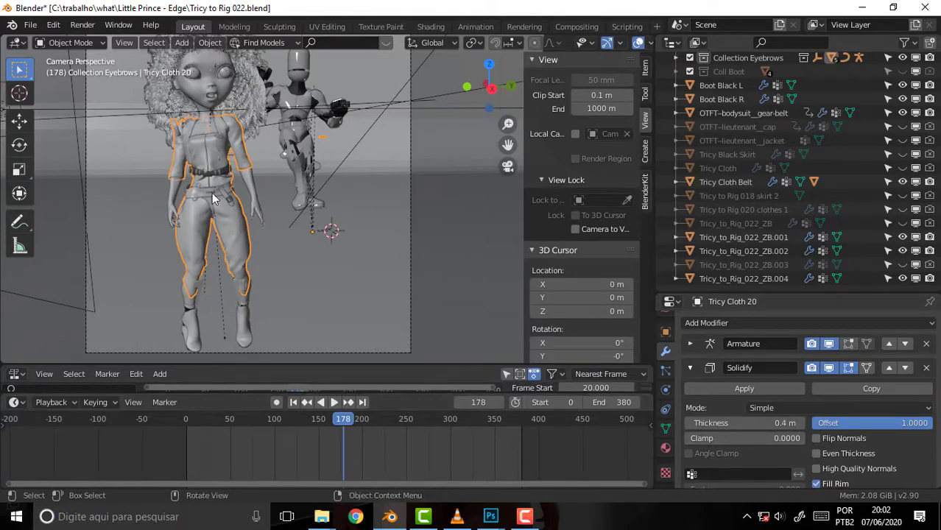
# Start Render Animation from the Render menu to render all frames
pyautogui.click(82, 25)
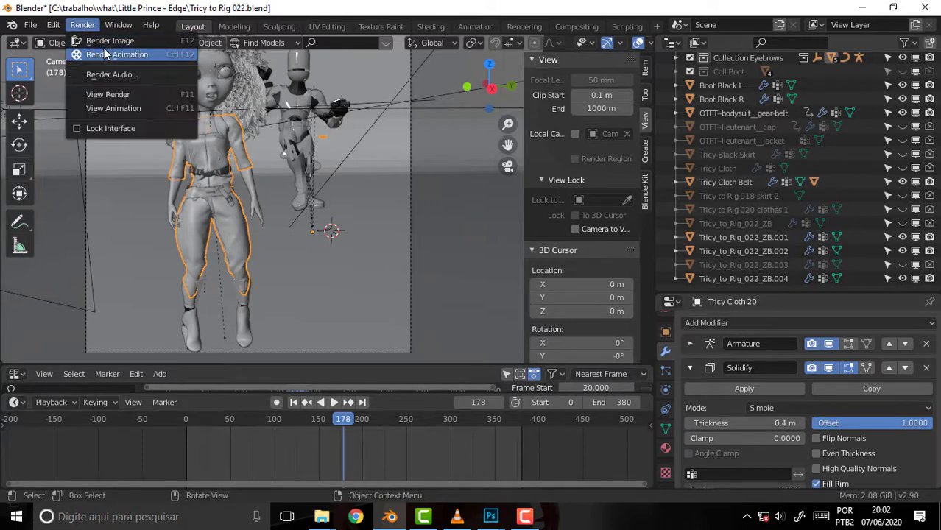
pyautogui.click(107, 42)
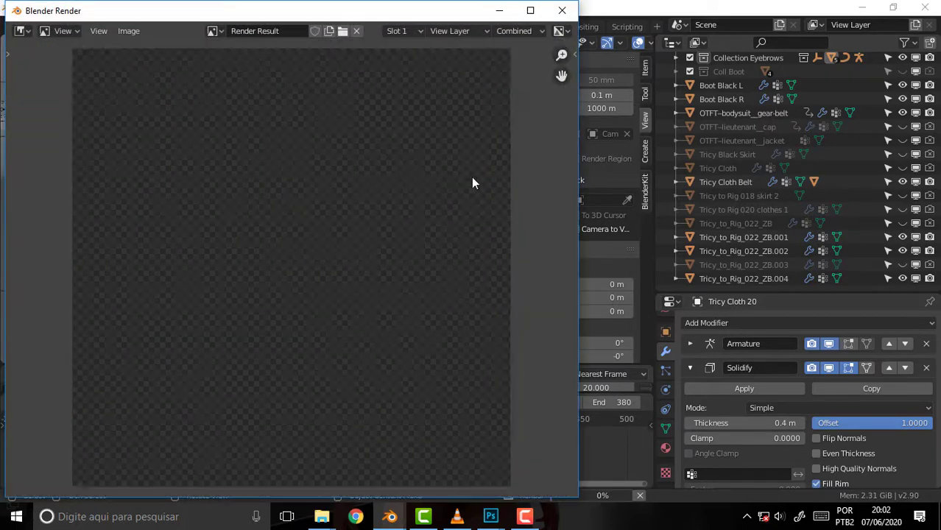